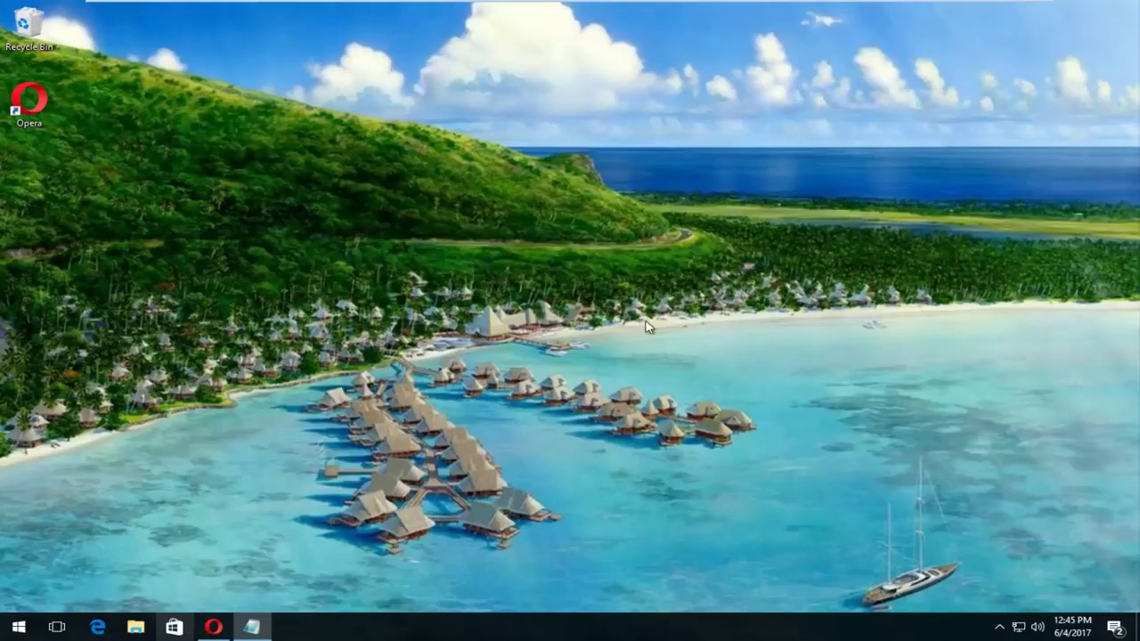
# Download Appsdiagnostic10.diagcab from the 'Run the troubleshooter for Windows apps' article in Opera and open it.
pyautogui.click(213, 627)
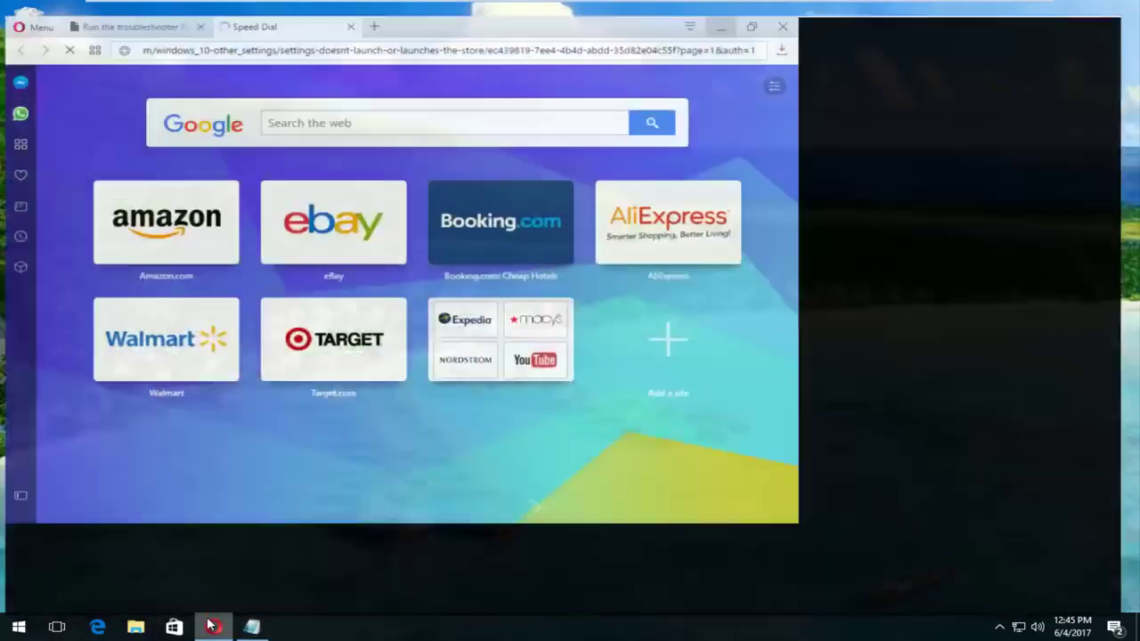
pyautogui.click(124, 11)
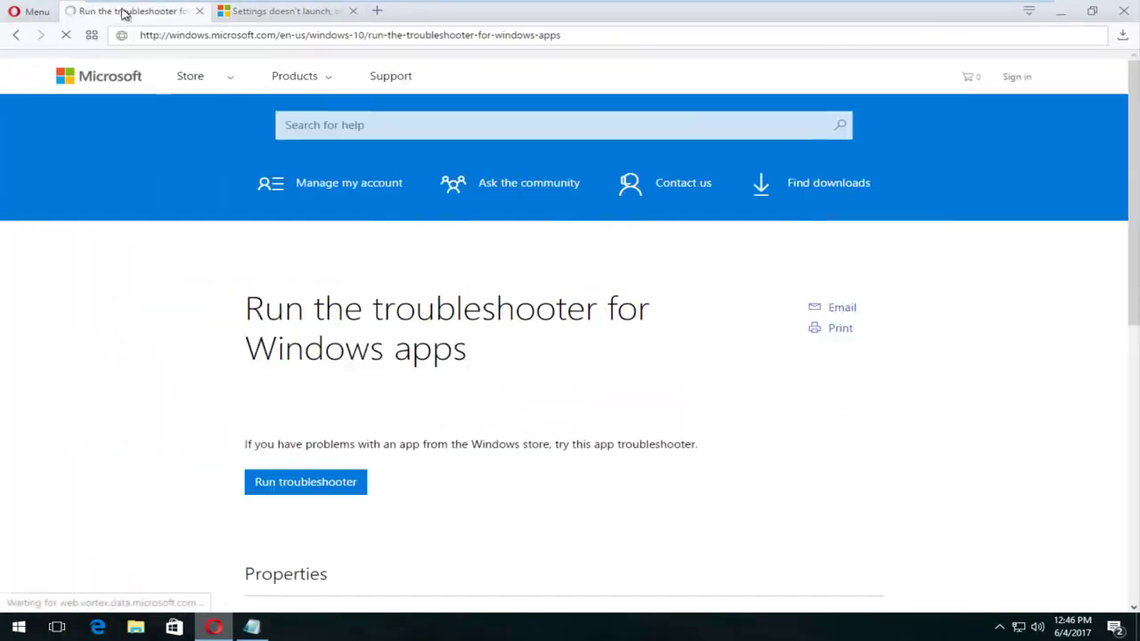
pyautogui.scroll(-3, 311, 283)
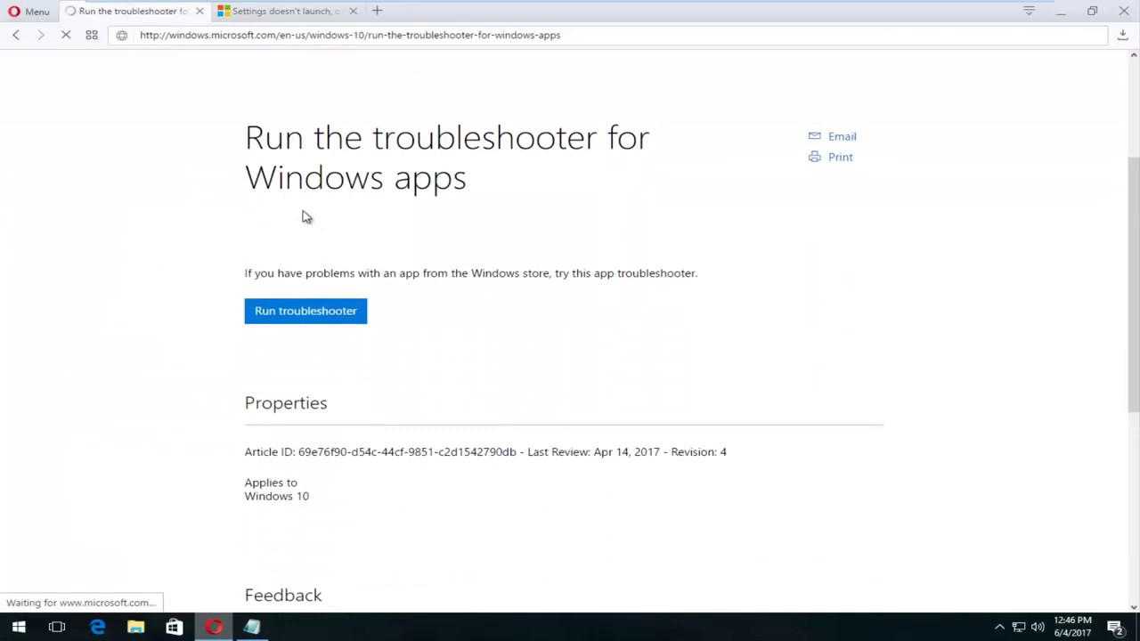
pyautogui.click(292, 316)
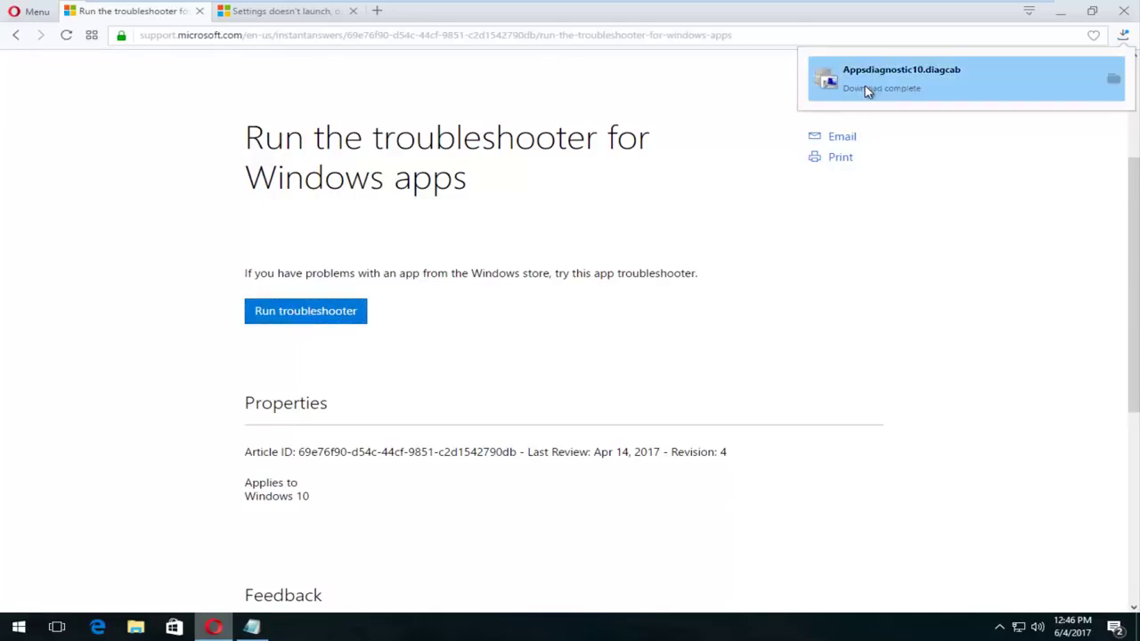
pyautogui.click(891, 87)
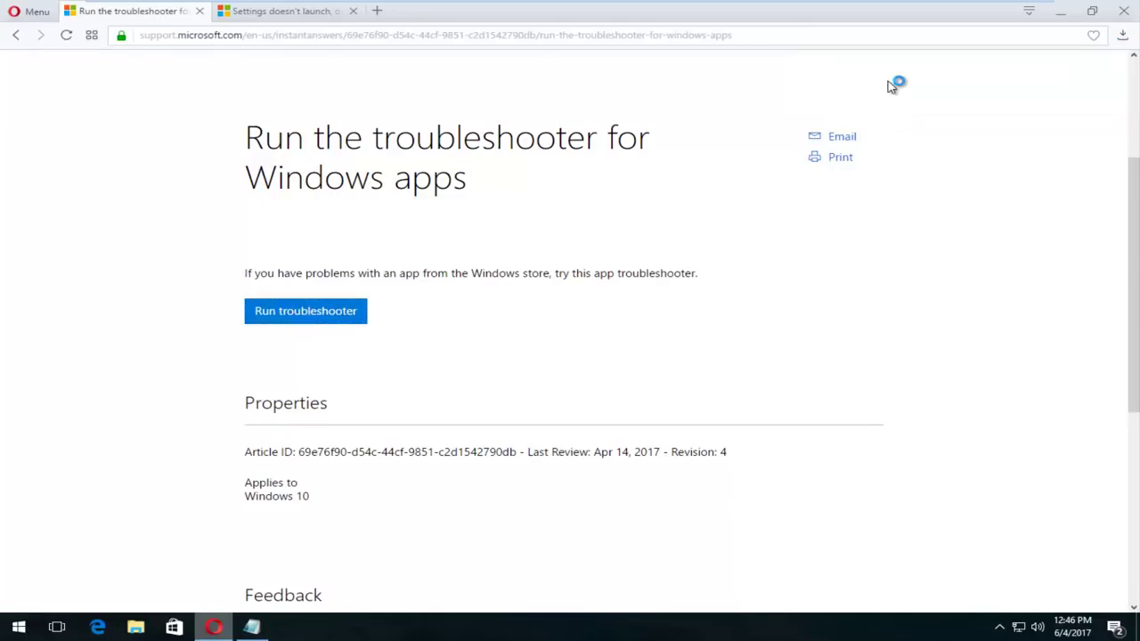
# Launch the Windows Store Apps troubleshooter, snap Opera to the right half, and start problem detection.
pyautogui.doubleClick(812, 14)
pyautogui.press('super+Right')
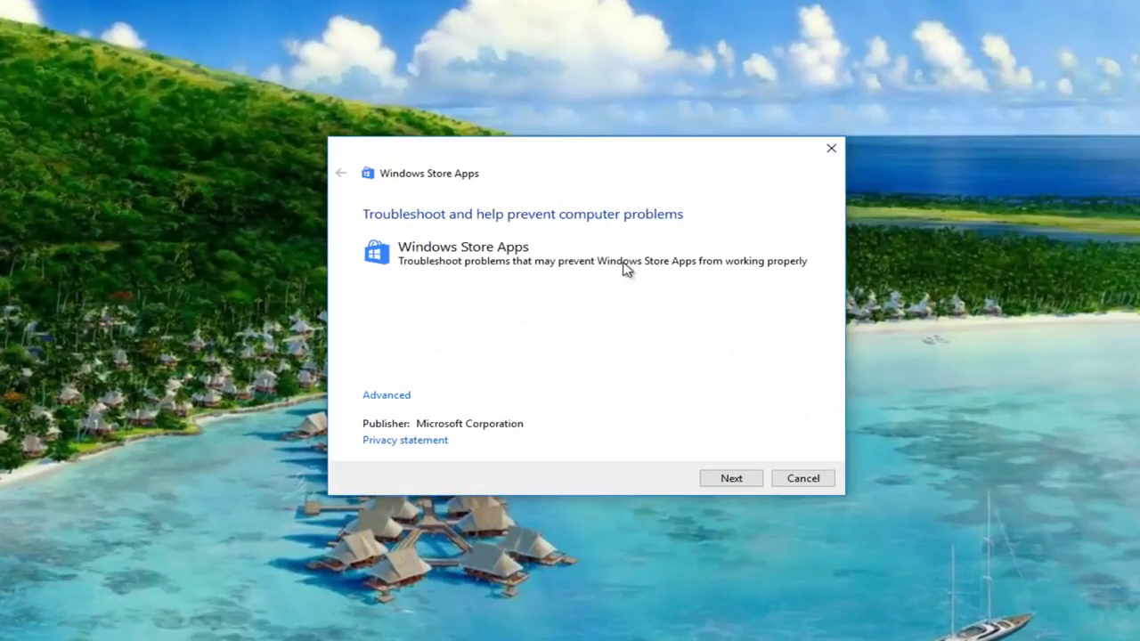
pyautogui.click(732, 477)
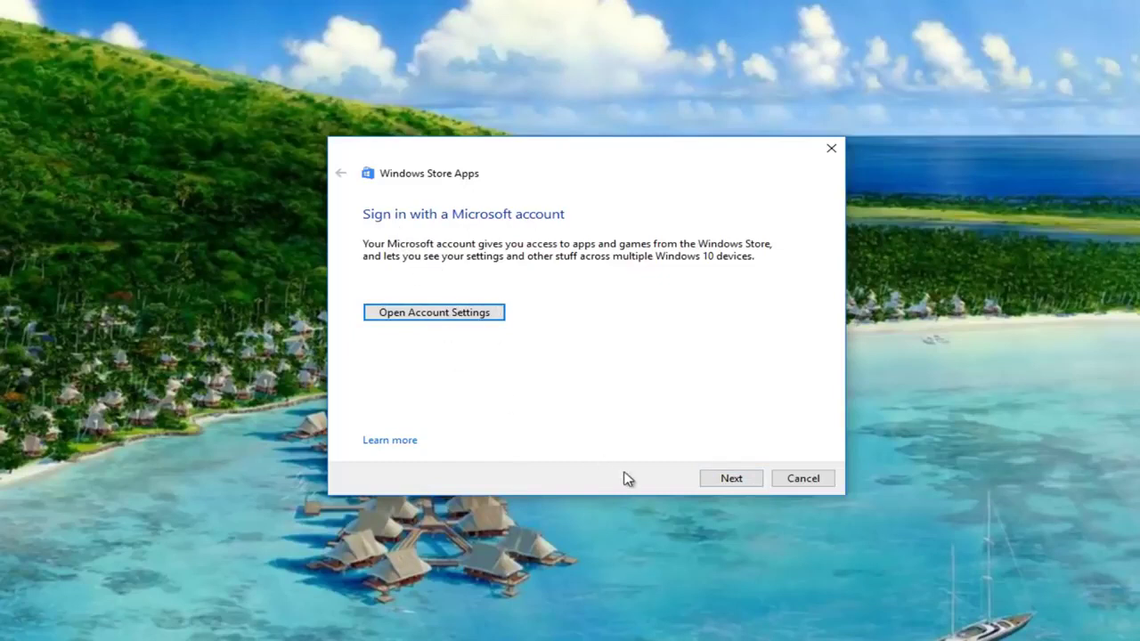
# Skip the Microsoft account sign-in so troubleshooting completes with 'Microsoft account required' not fixed.
pyautogui.click(716, 480)
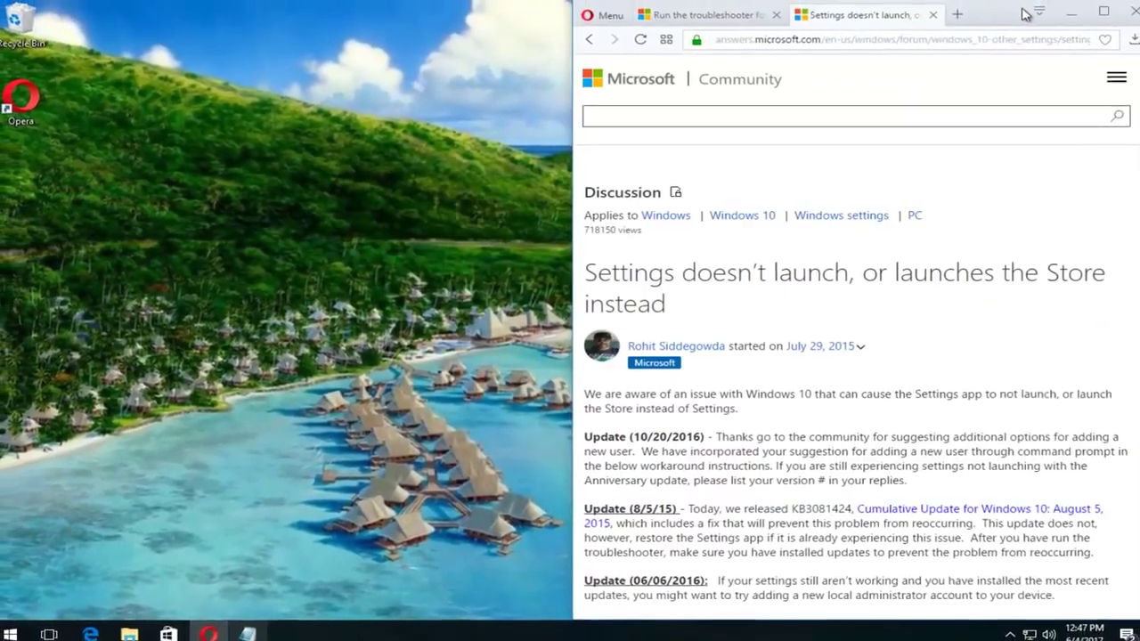
# Maximize Opera on the 'Settings doesn't launch' Community discussion and read through its local-administrator workaround.
pyautogui.doubleClick(1020, 14)
pyautogui.scroll(-10, 428, 265)
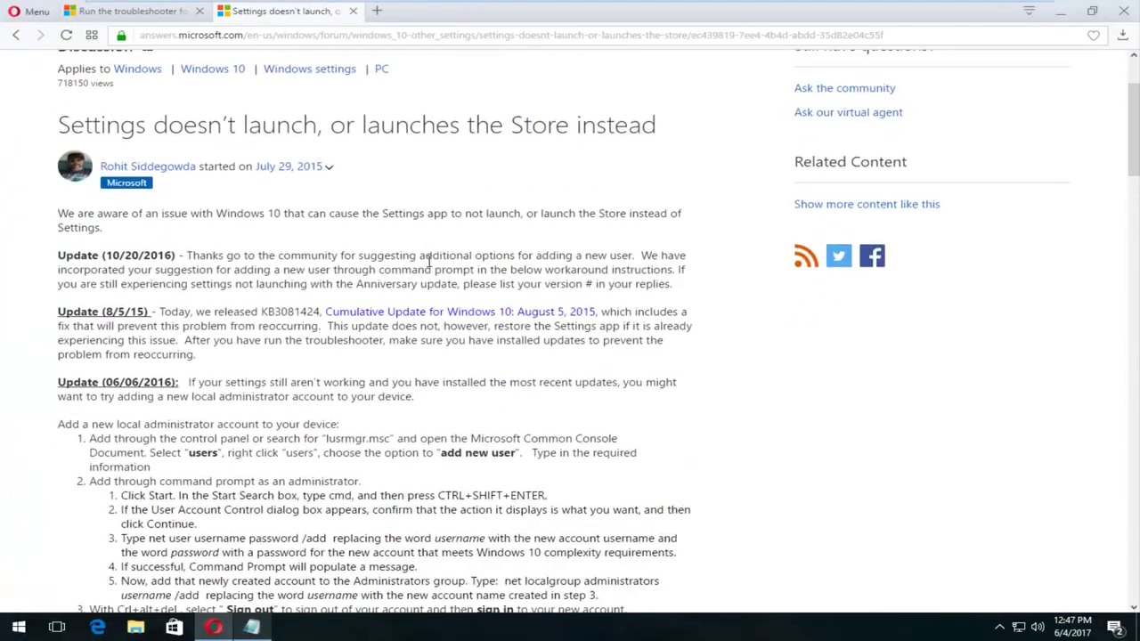
pyautogui.scroll(10, 414, 266)
pyautogui.scroll(-1, 146, 336)
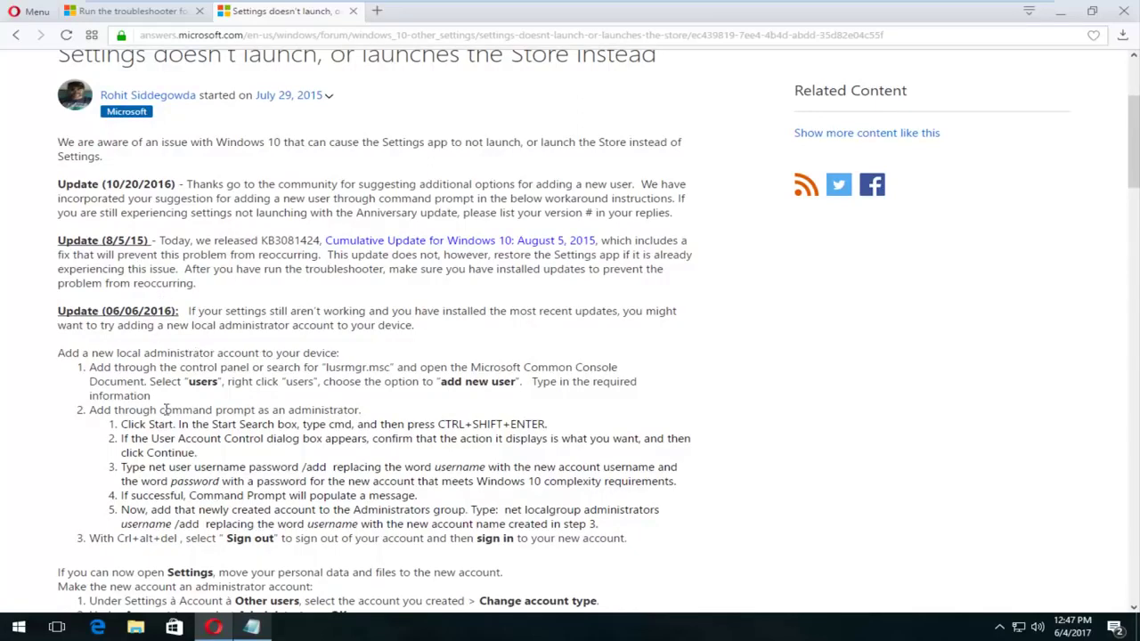
pyautogui.scroll(-2, 219, 350)
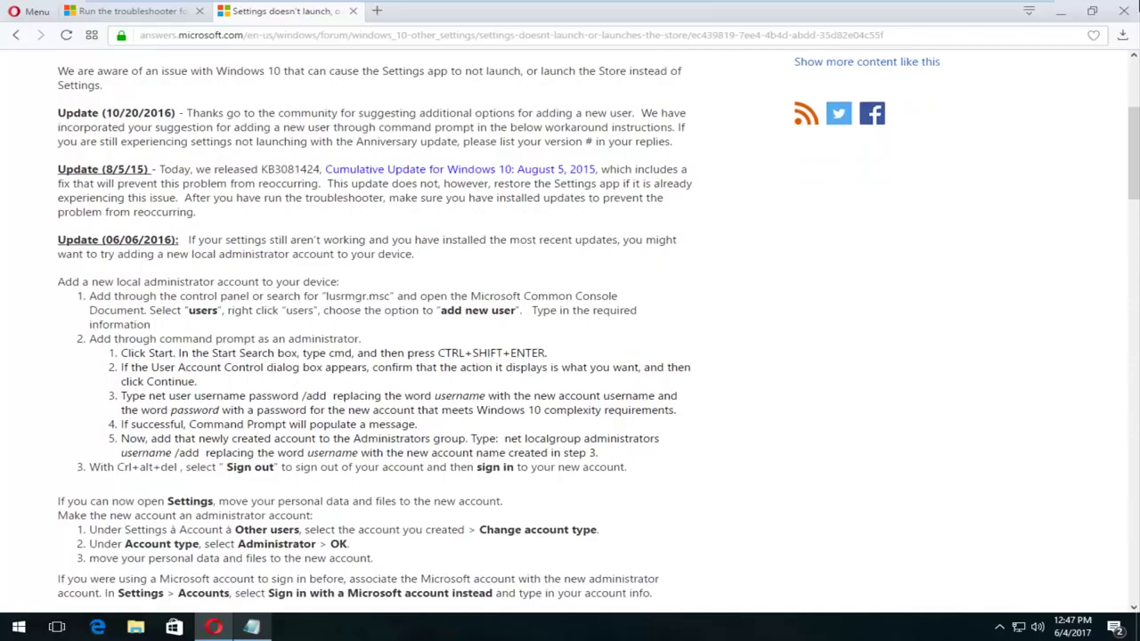
pyautogui.click(1124, 11)
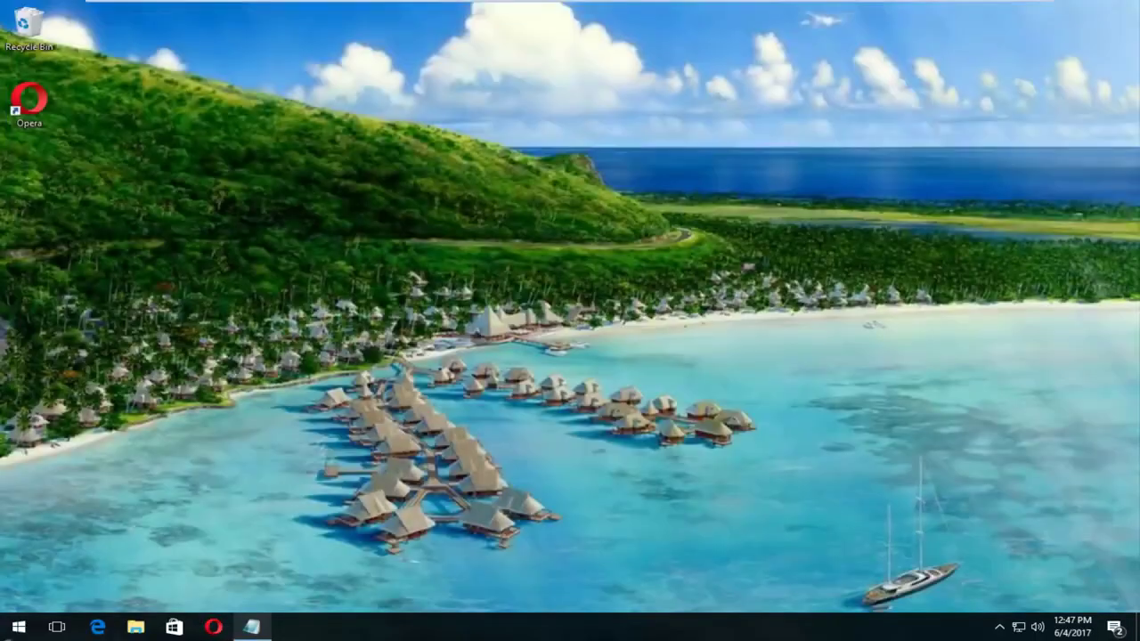
pyautogui.click(16, 627)
pyautogui.write('updae')
pyautogui.press('BackSpace')
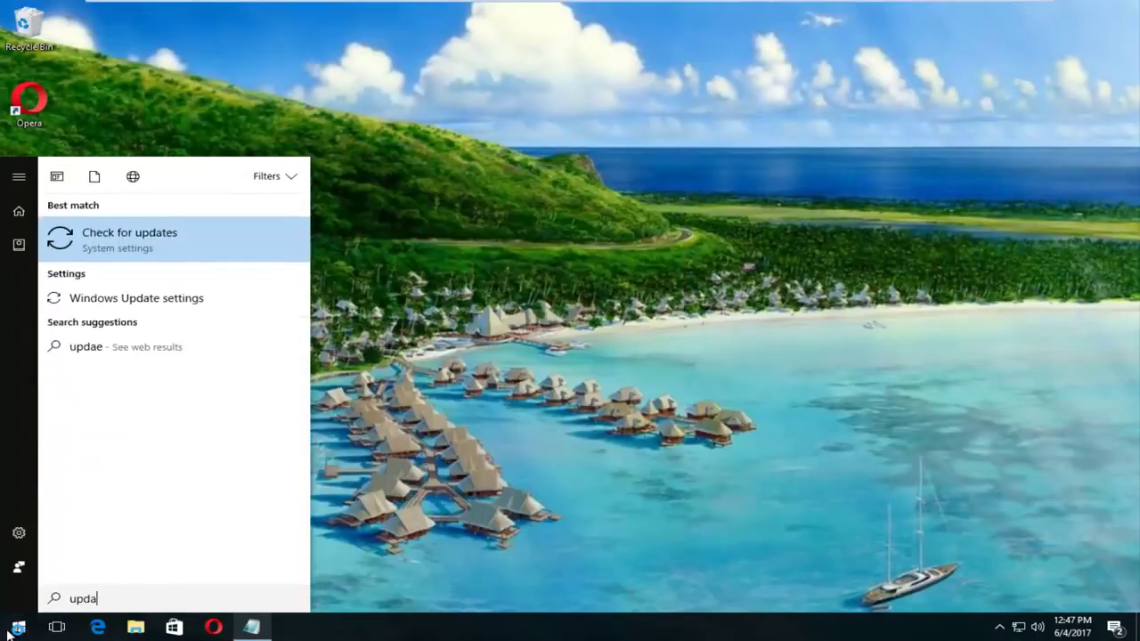
pyautogui.write('te')
pyautogui.click(122, 252)
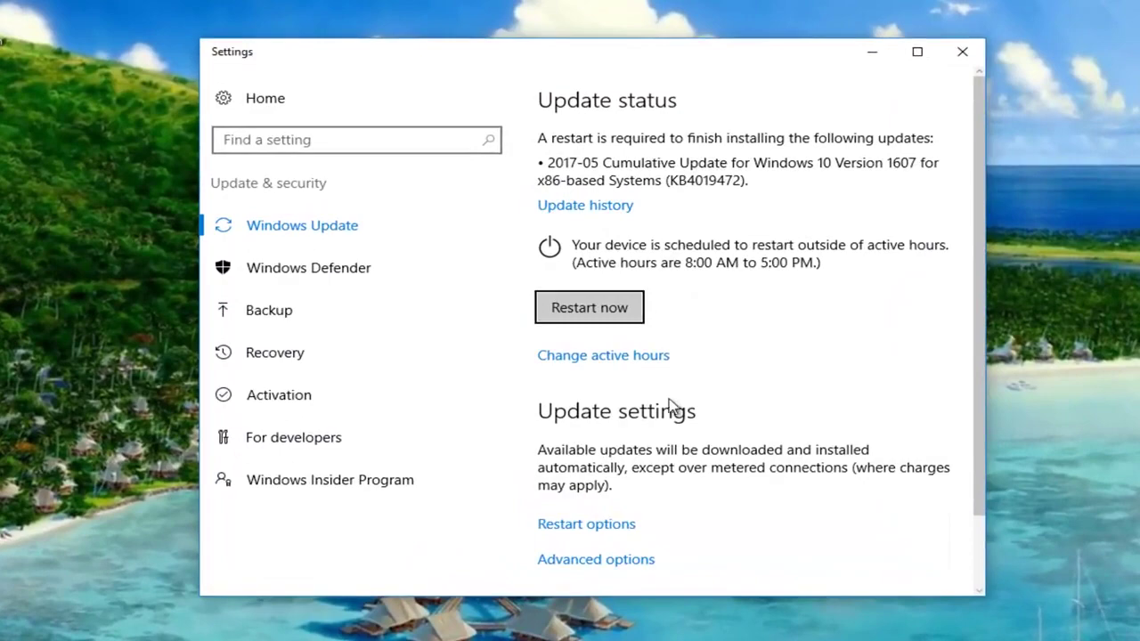
pyautogui.click(583, 209)
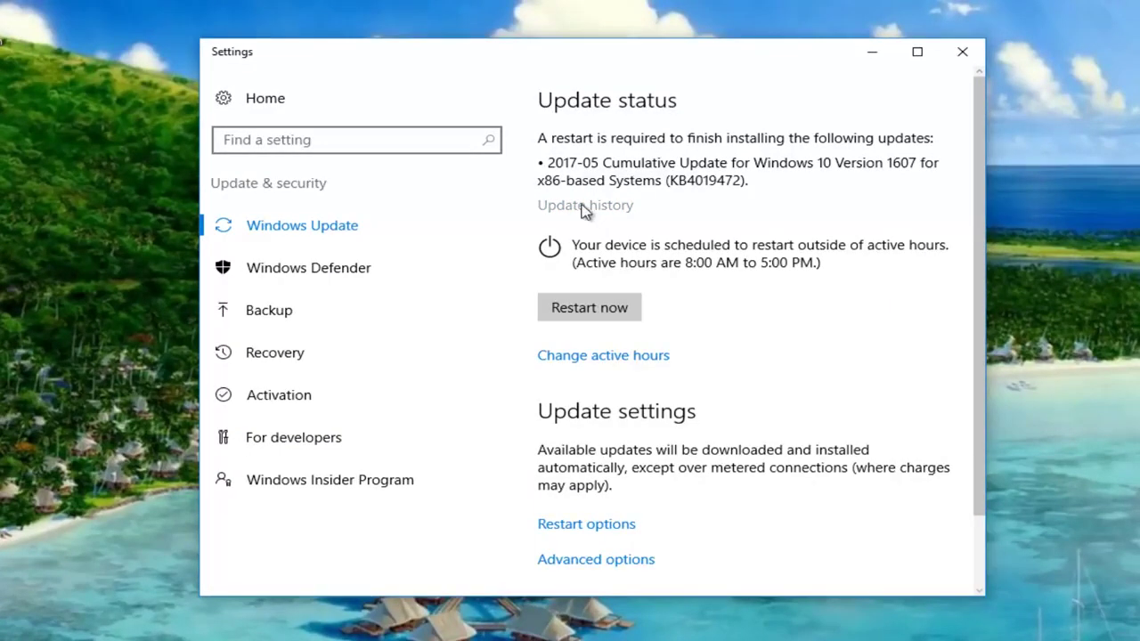
pyautogui.scroll(-3, 587, 356)
pyautogui.scroll(3, 570, 345)
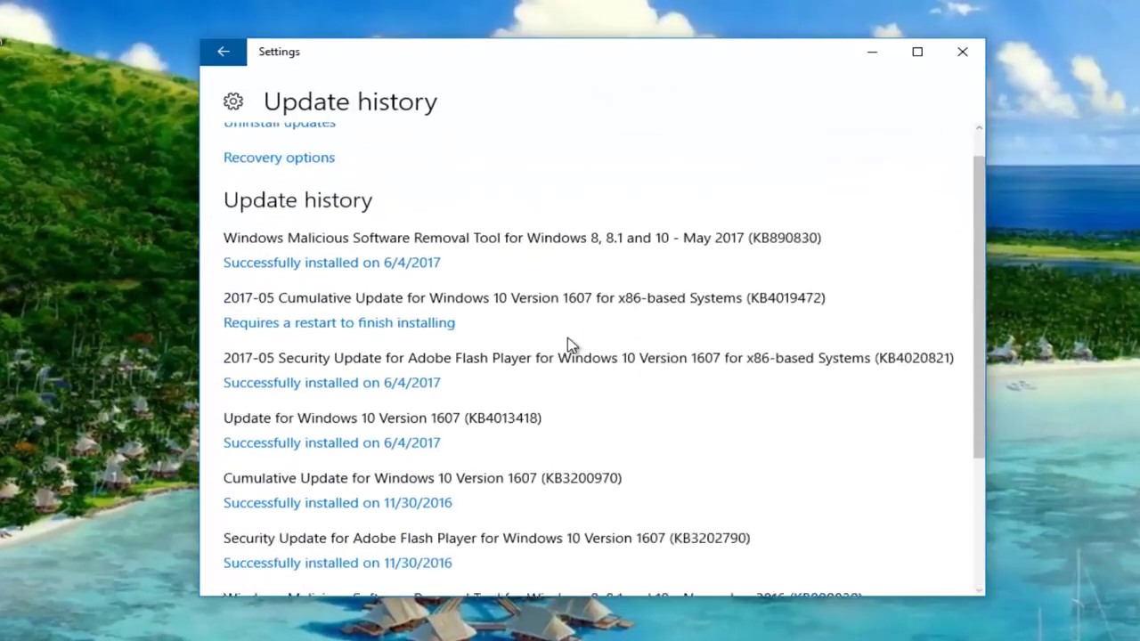
pyautogui.scroll(1, 570, 345)
pyautogui.click(223, 55)
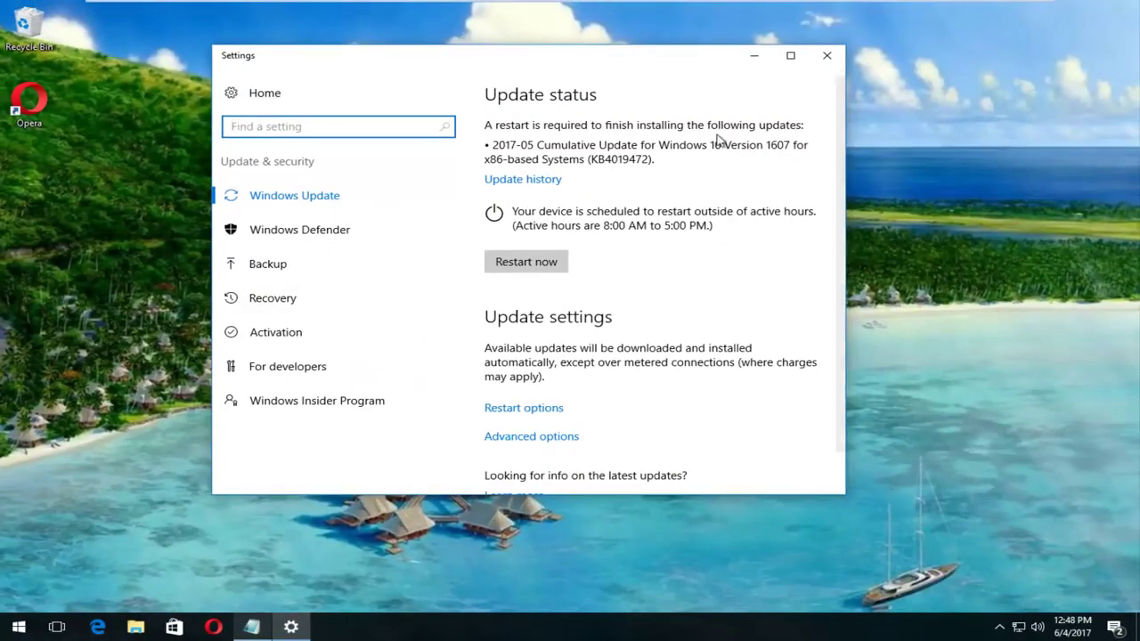
# Close Settings and launch the Services console by searching 'services' in Start.
pyautogui.click(826, 55)
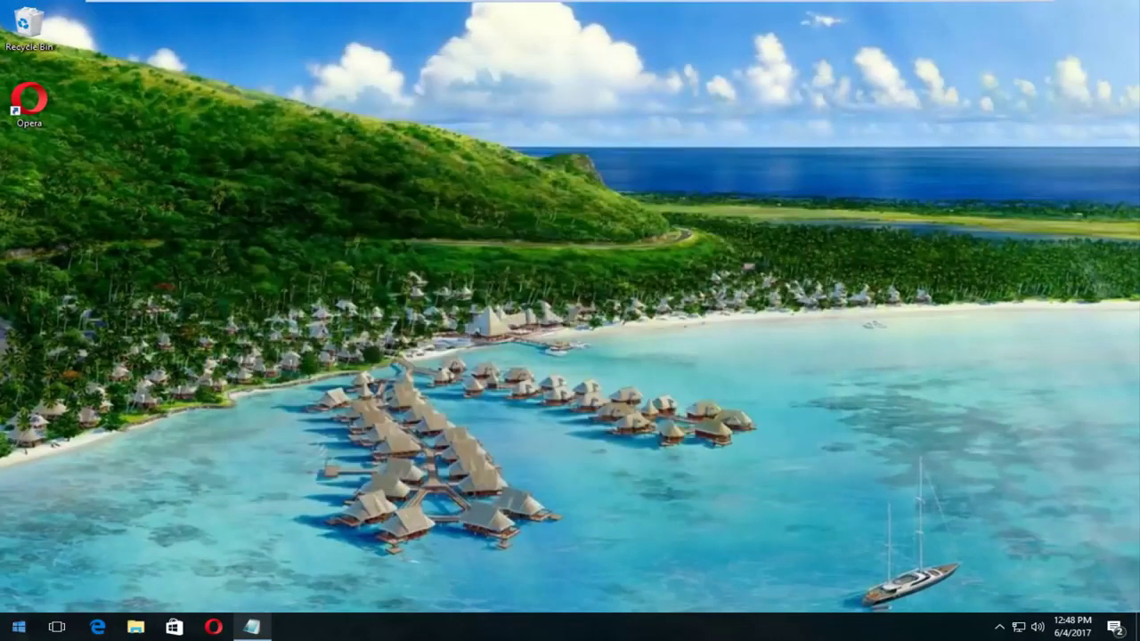
pyautogui.press('super')
pyautogui.write('se')
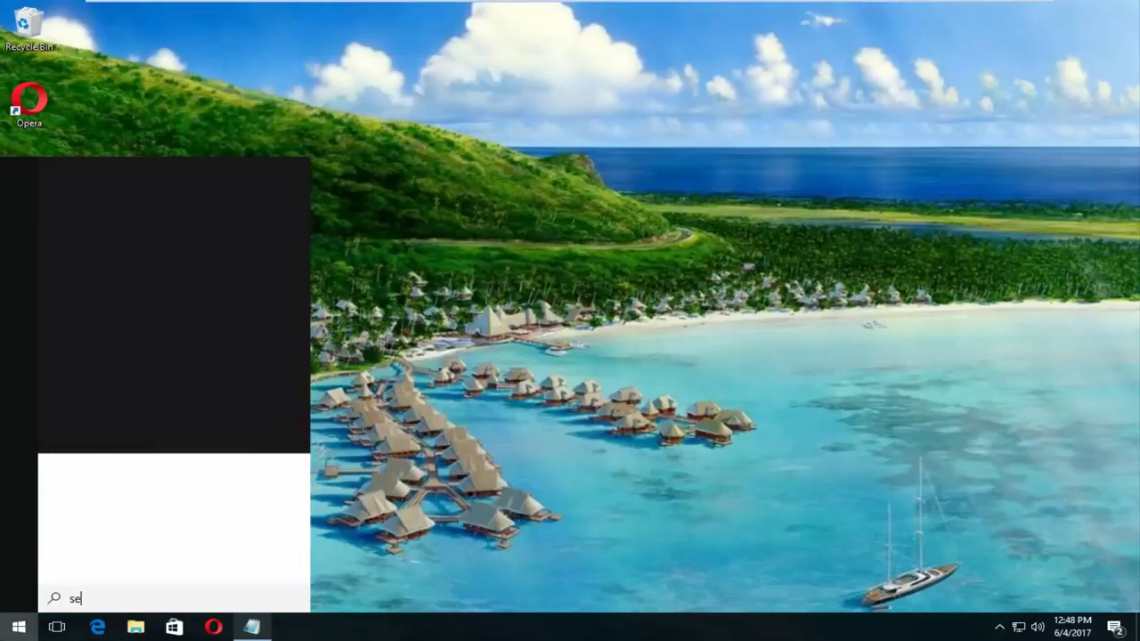
pyautogui.write('rvices')
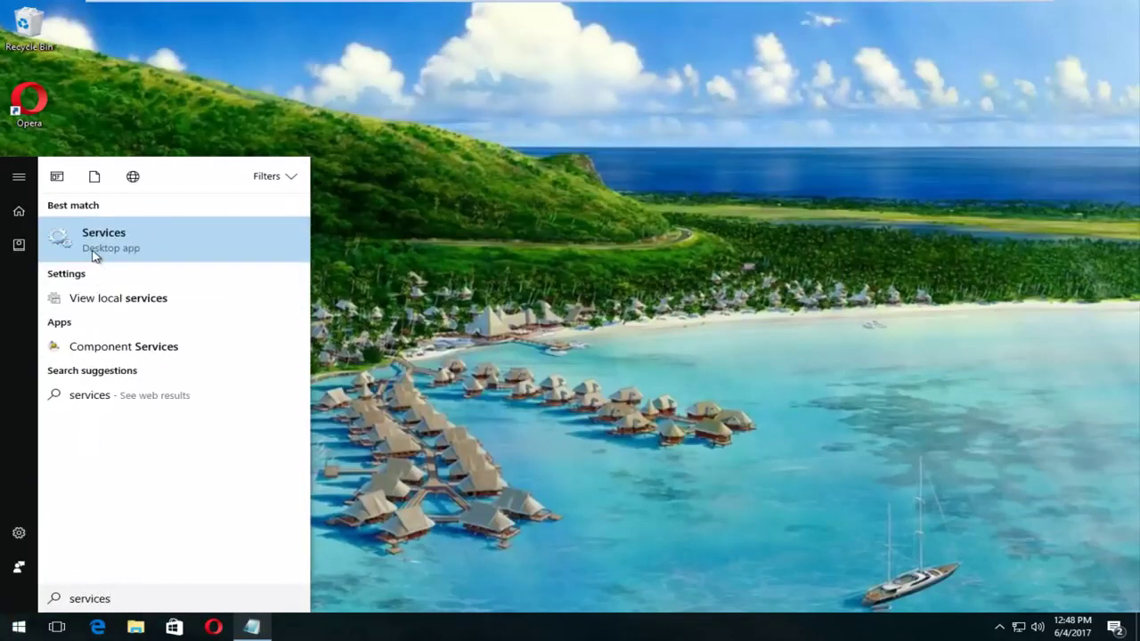
pyautogui.click(95, 253)
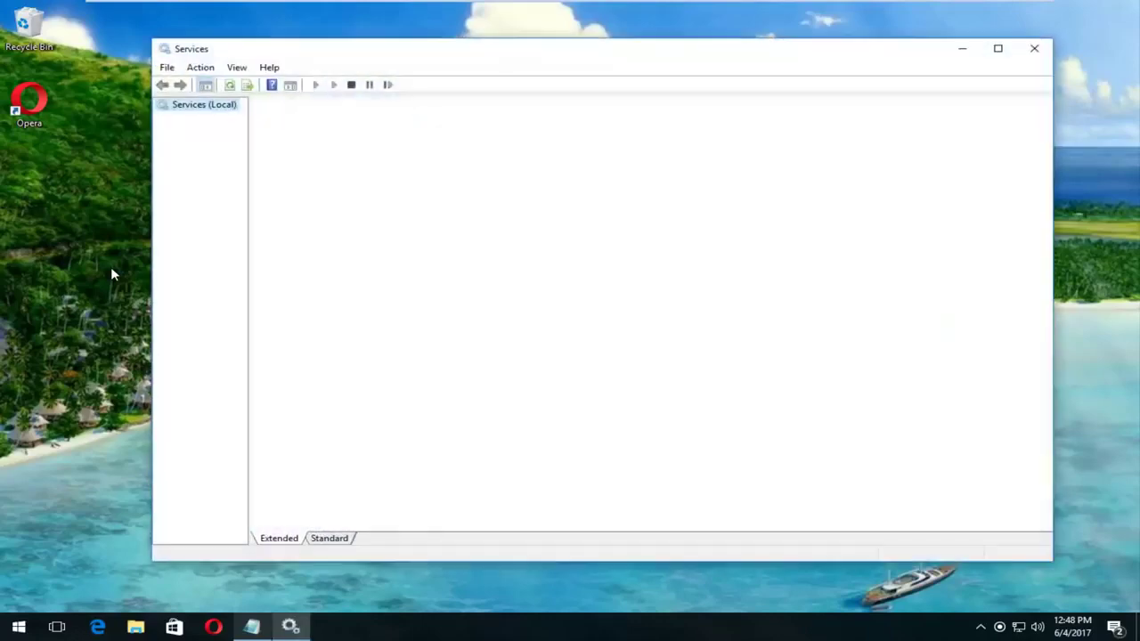
# Scroll the local services list down to the Windows Update service.
pyautogui.click(604, 318)
pyautogui.scroll(-20, 565, 349)
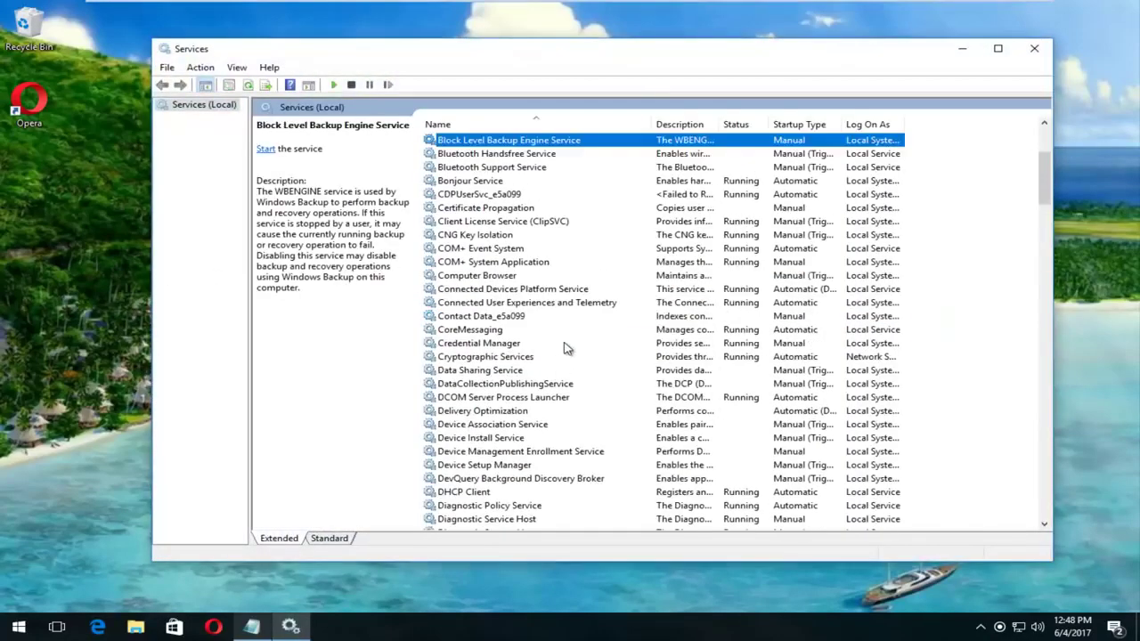
pyautogui.scroll(-20, 543, 365)
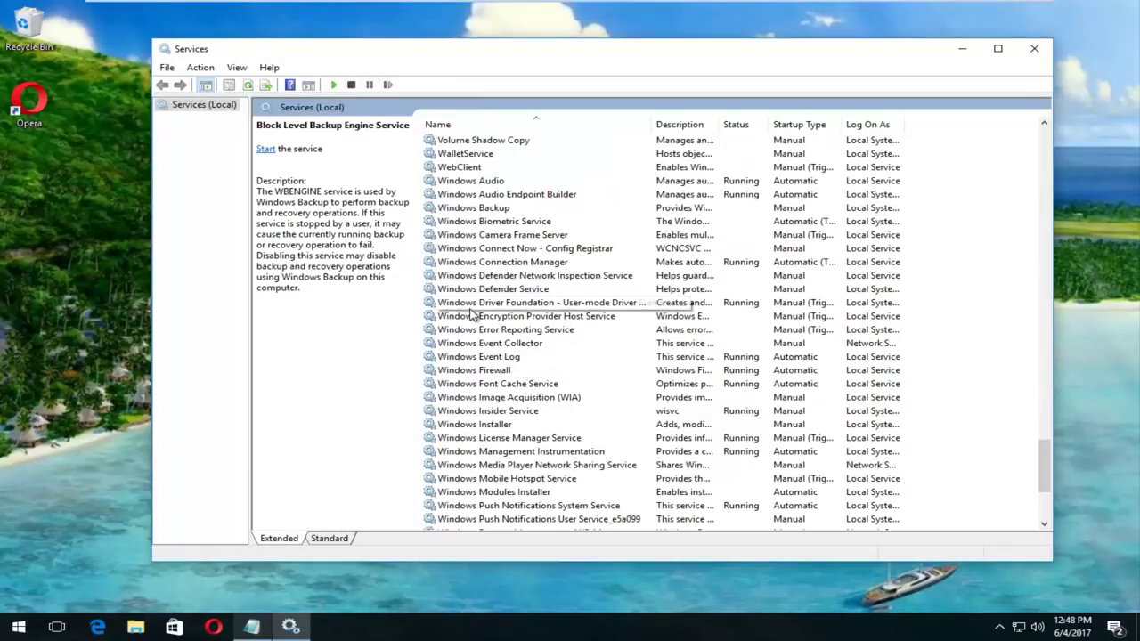
pyautogui.scroll(-4, 434, 337)
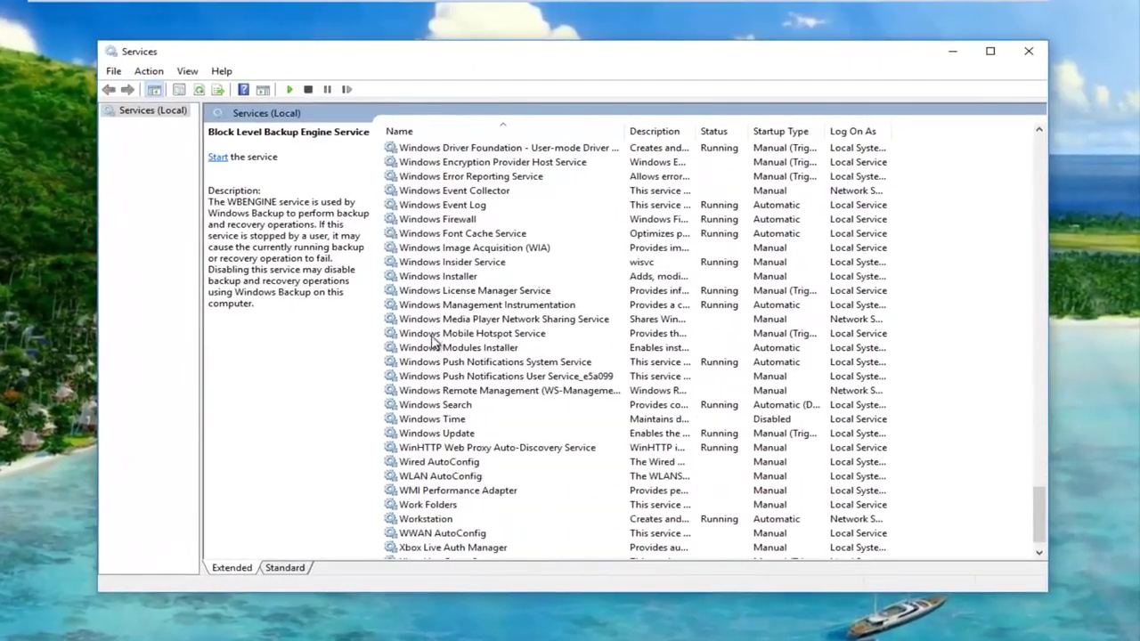
# Change the Windows Update service's startup type from Manual (Trigger Start) to Automatic and apply it.
pyautogui.click(425, 434)
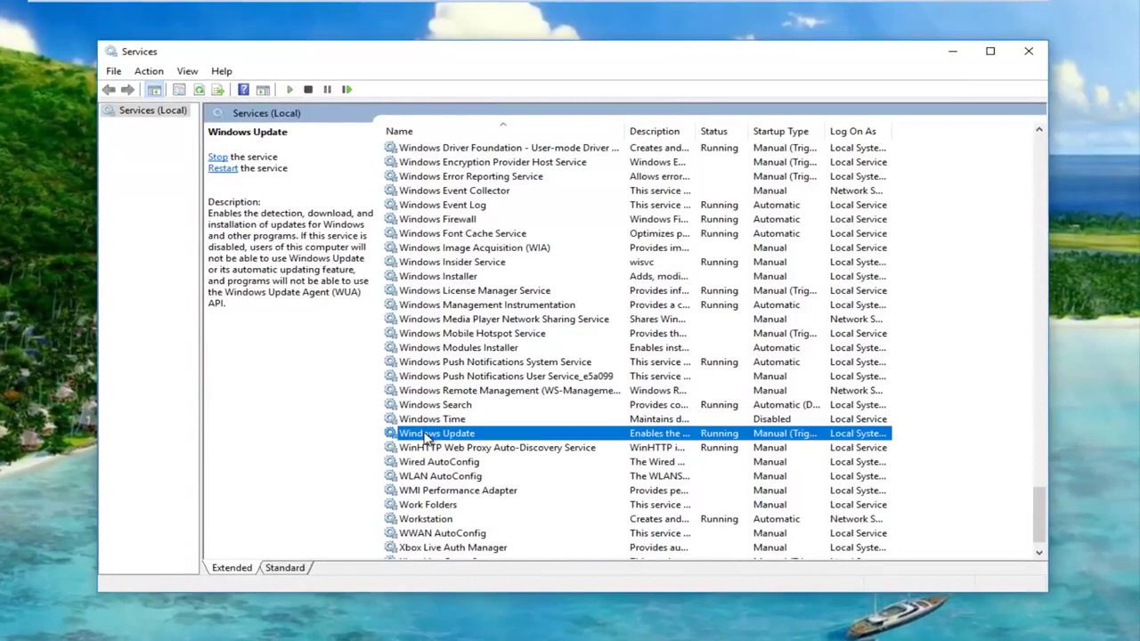
pyautogui.rightClick(427, 436)
pyautogui.click(461, 577)
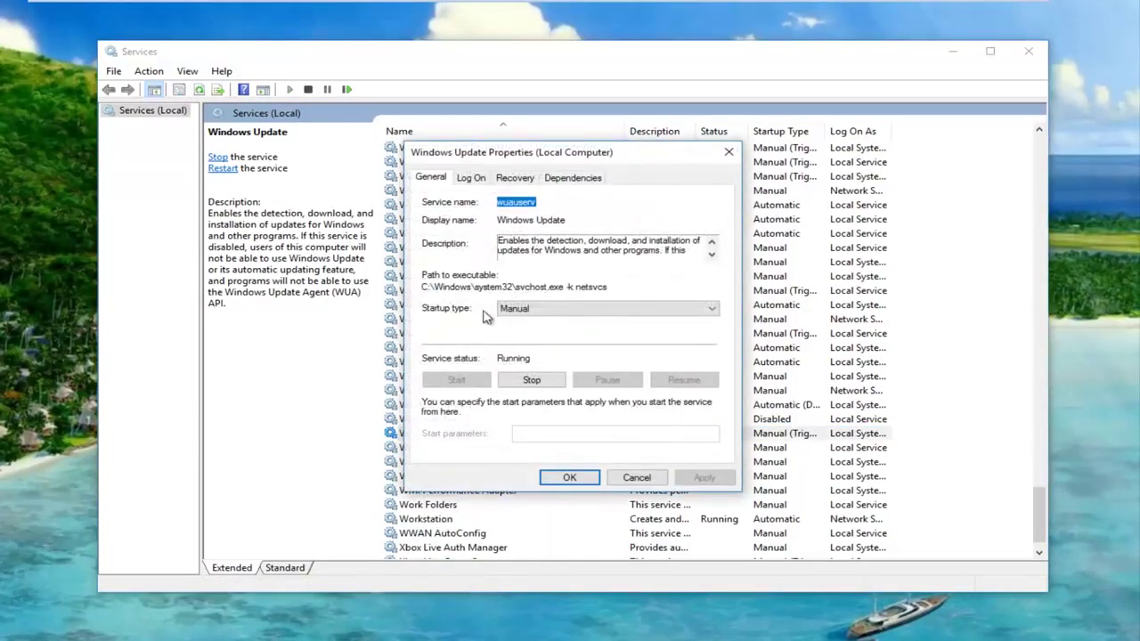
pyautogui.click(517, 310)
pyautogui.click(520, 336)
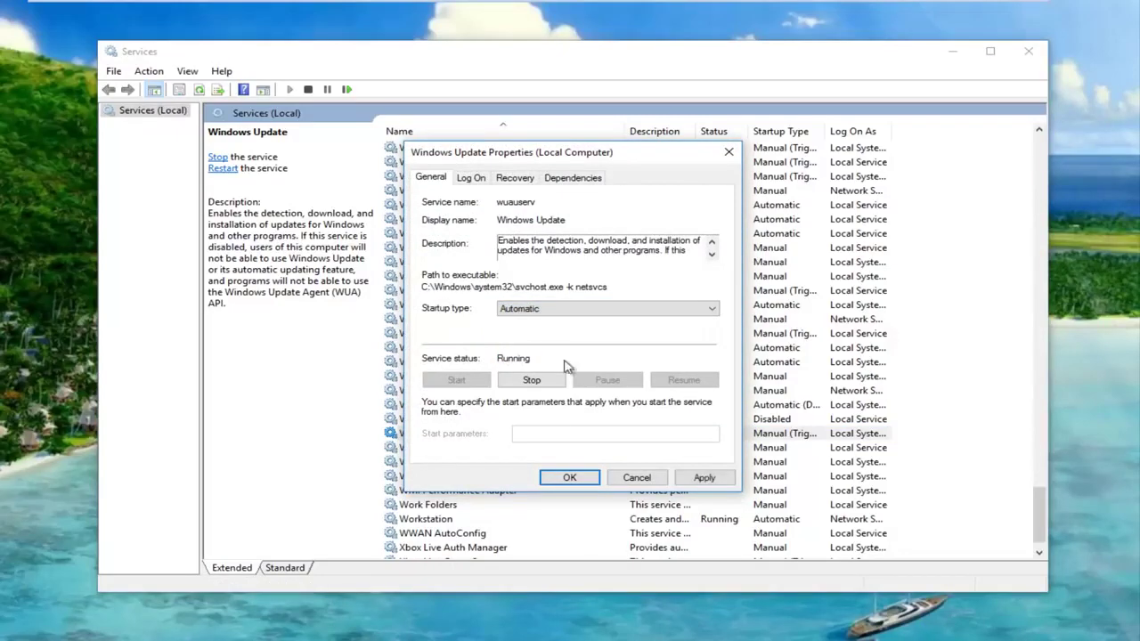
pyautogui.click(703, 477)
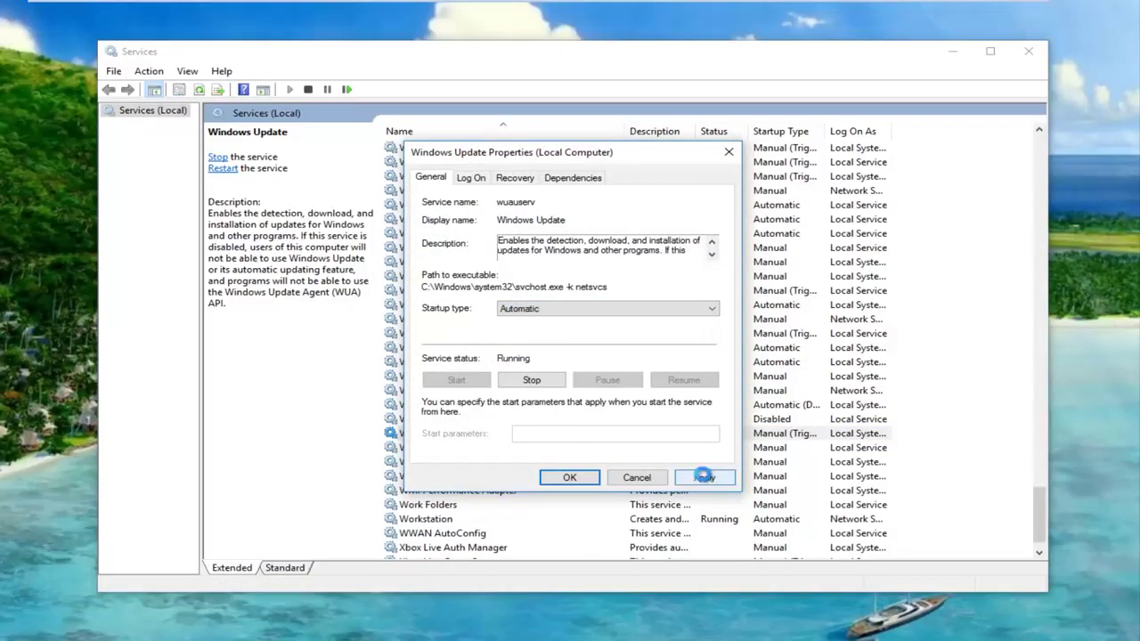
pyautogui.click(569, 478)
pyautogui.moveTo(1035, 514); pyautogui.dragTo(970, 137)
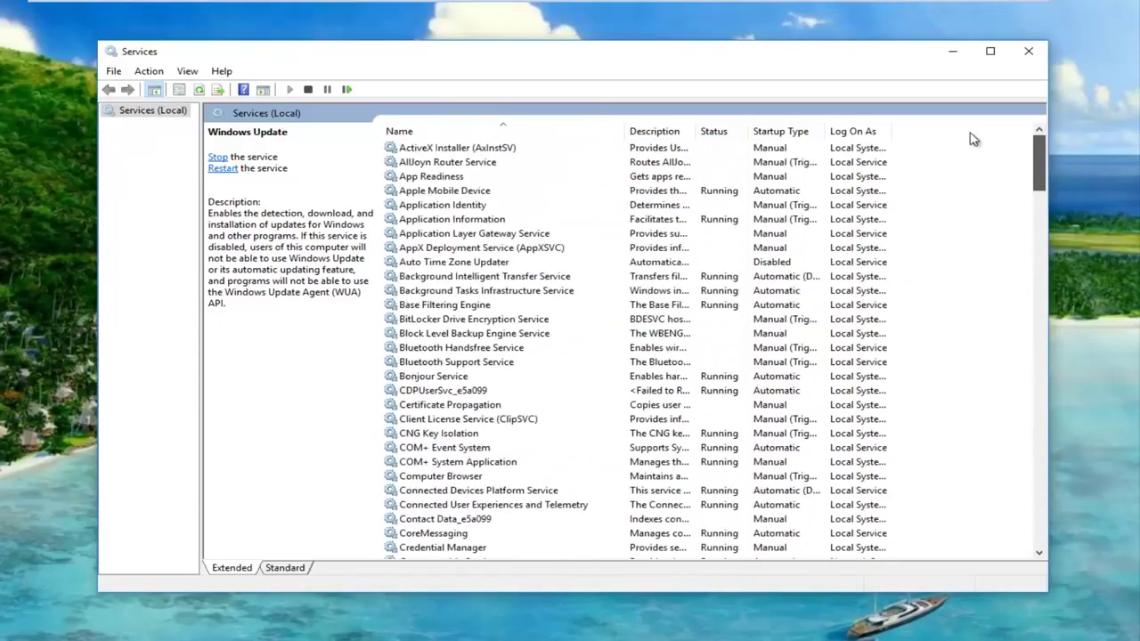
pyautogui.click(443, 292)
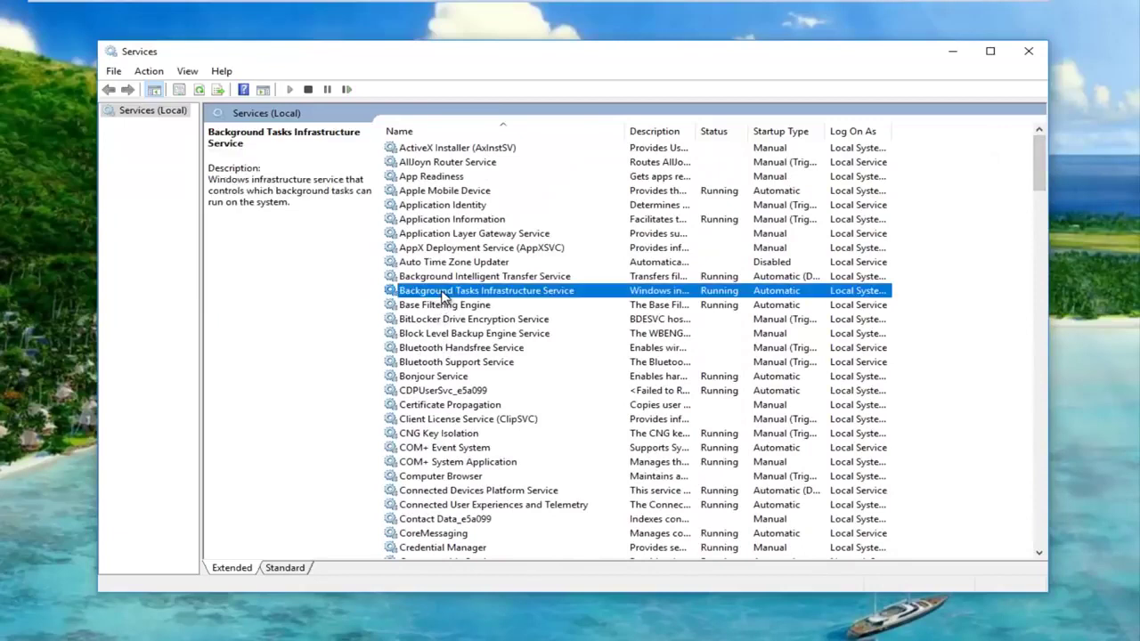
pyautogui.click(440, 277)
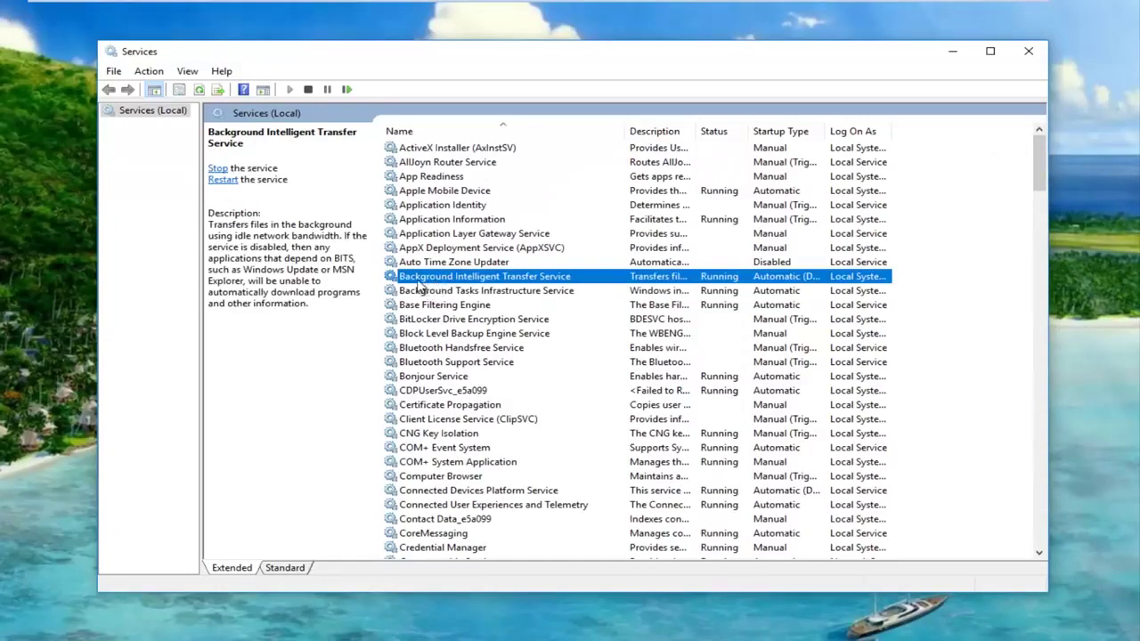
pyautogui.rightClick(458, 282)
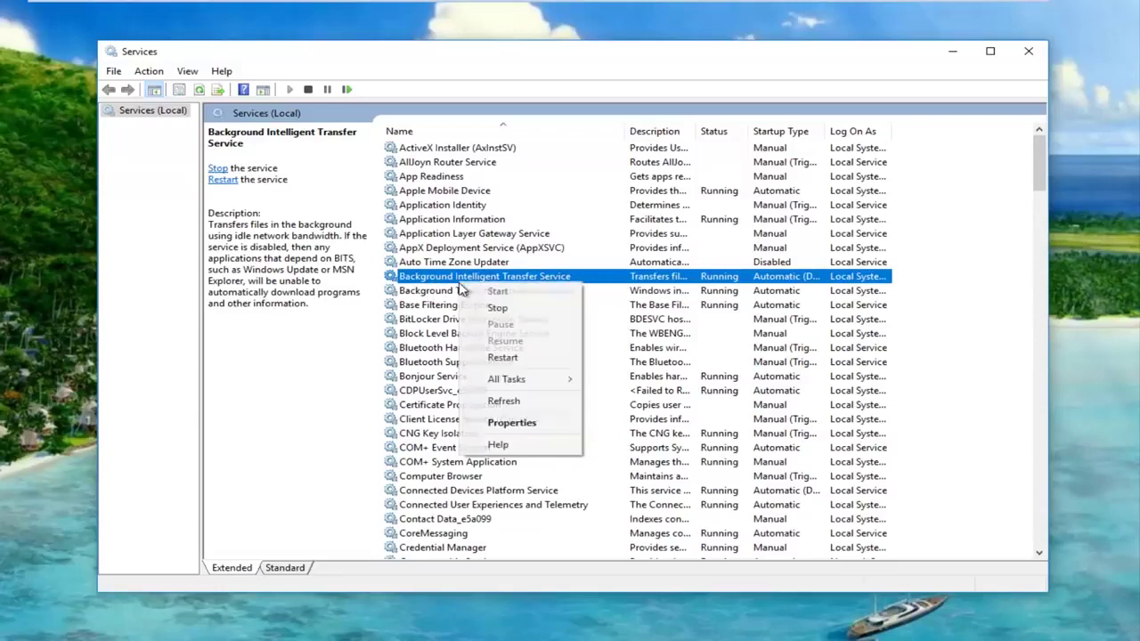
pyautogui.click(506, 426)
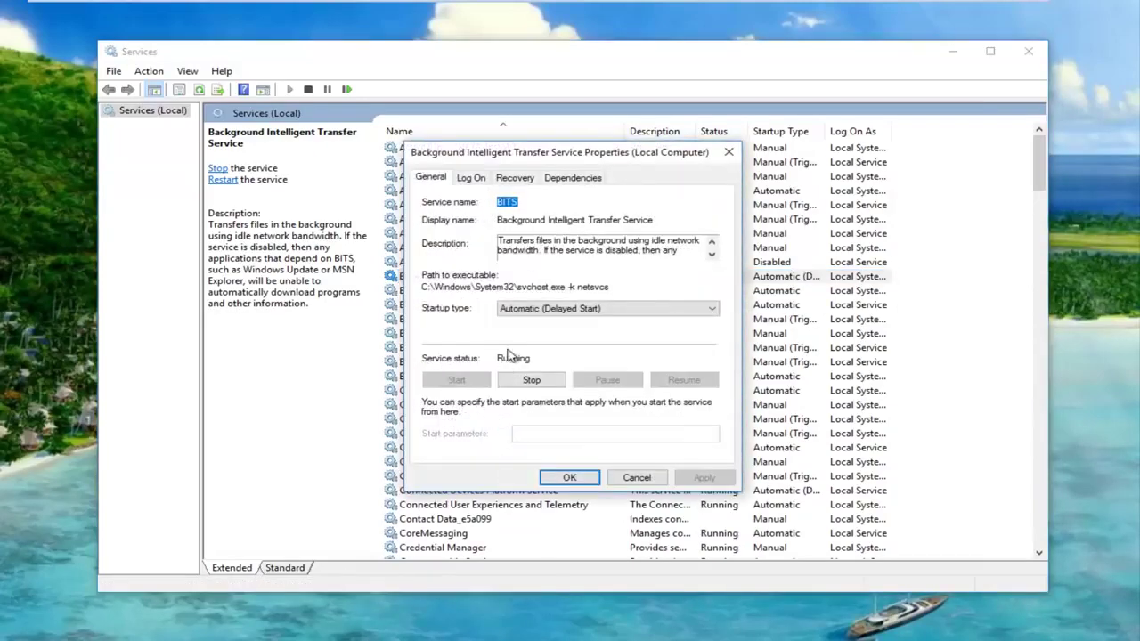
pyautogui.click(538, 310)
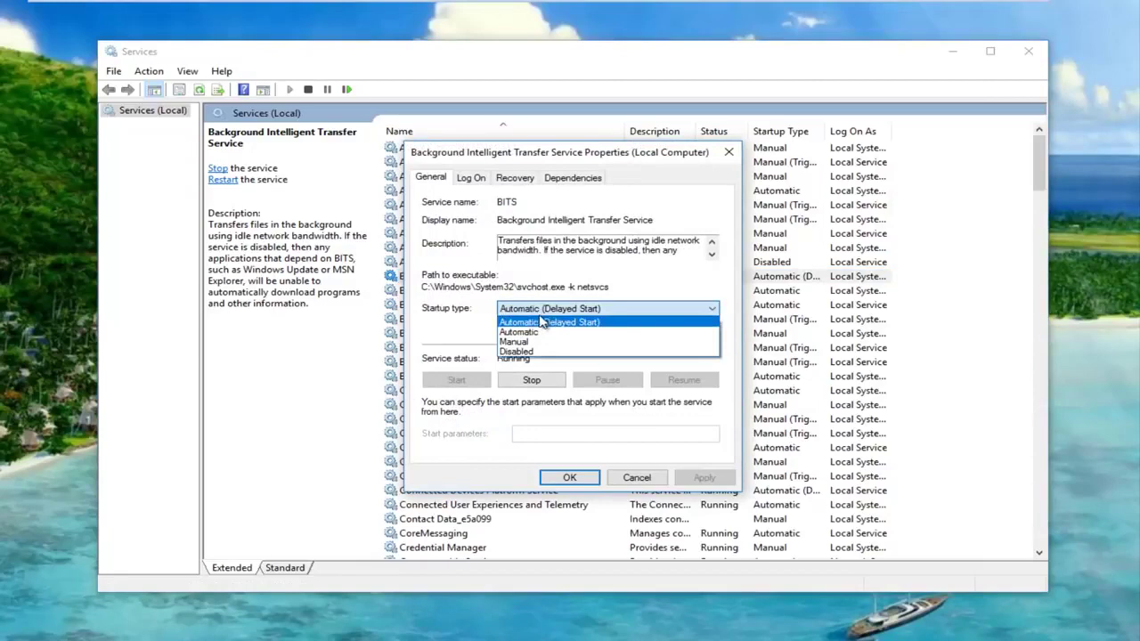
pyautogui.click(450, 322)
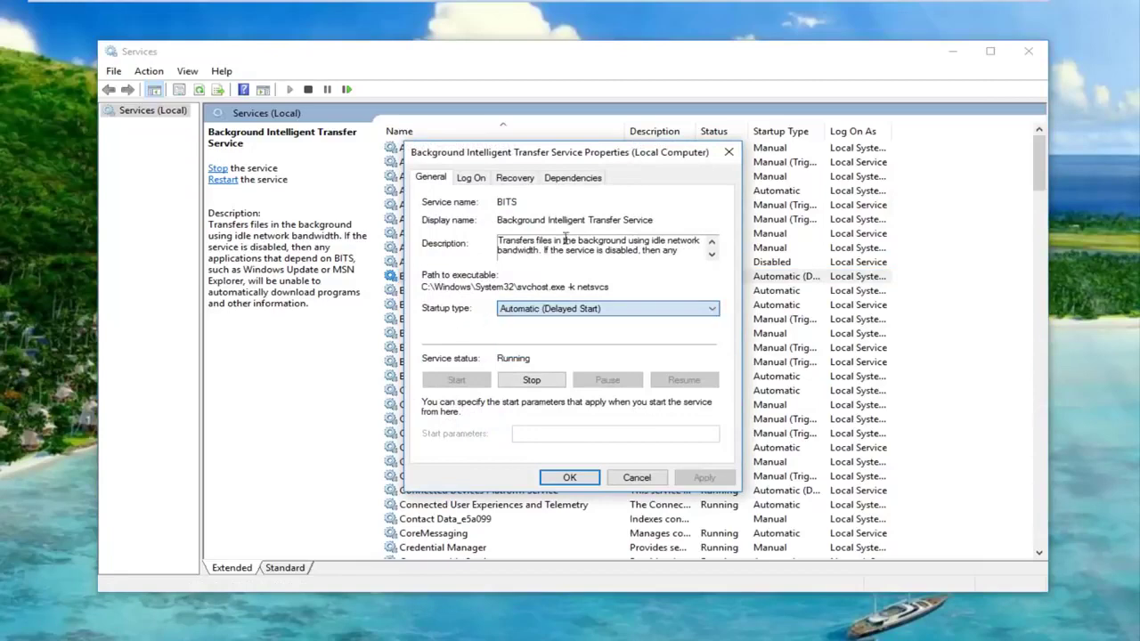
pyautogui.click(723, 155)
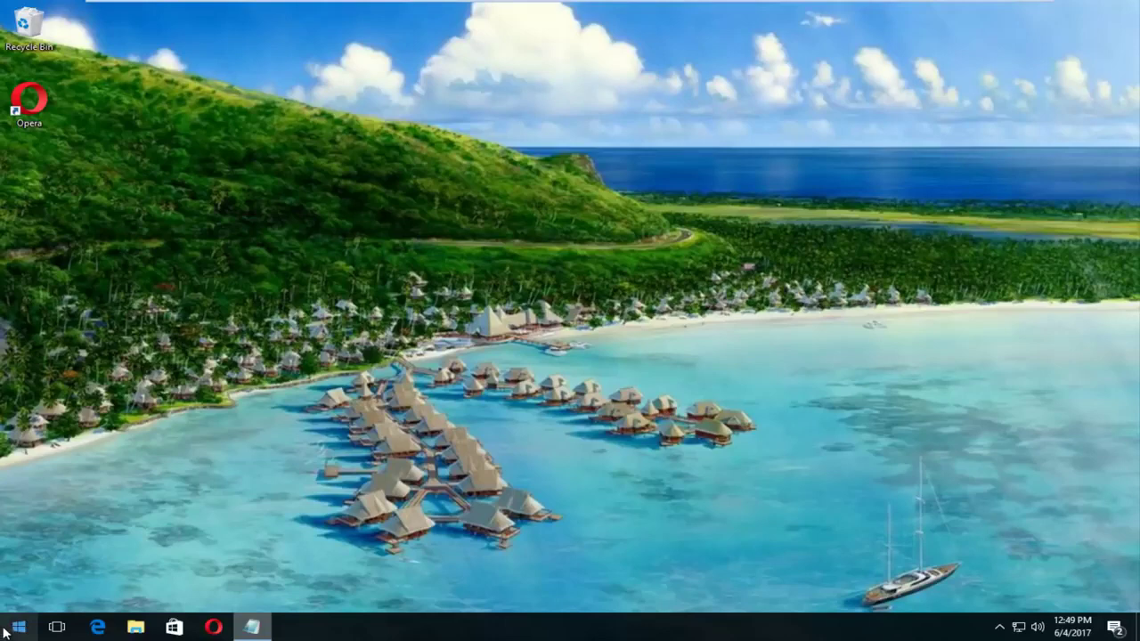
# Launch Command Prompt (Admin) from the Start right-click menu and approve the User Account Control prompt.
pyautogui.rightClick(8, 628)
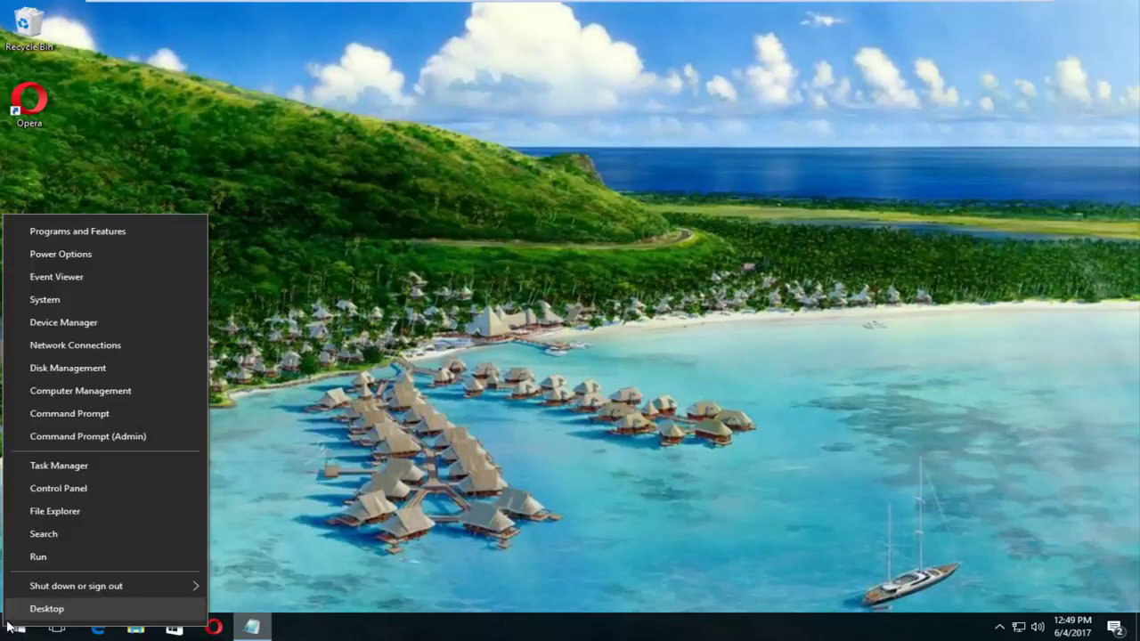
pyautogui.click(83, 436)
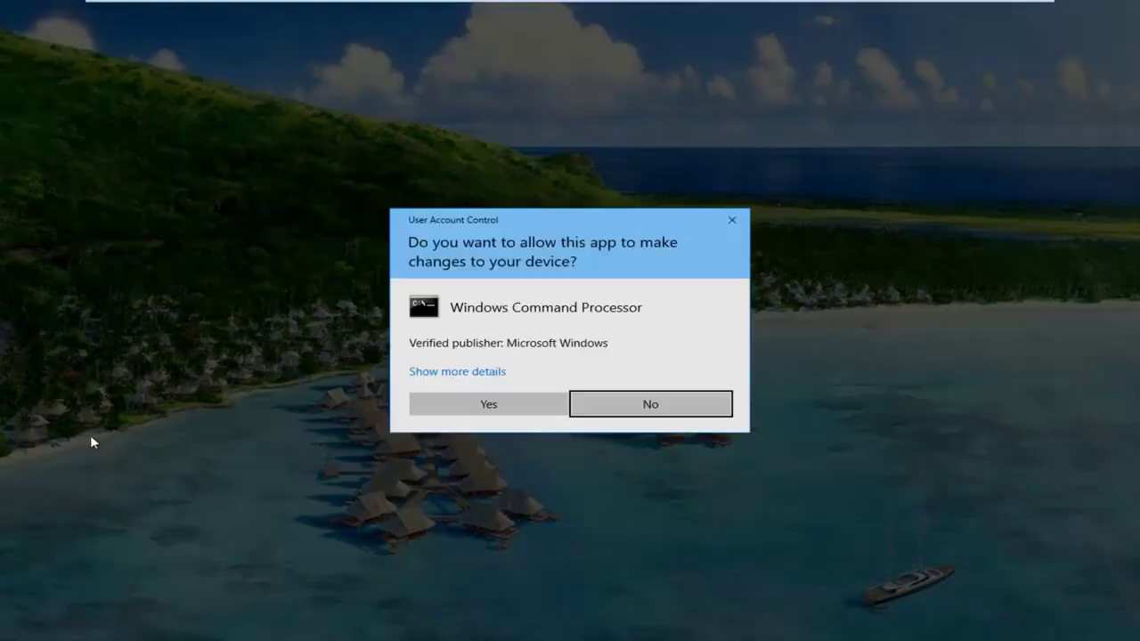
pyautogui.click(432, 411)
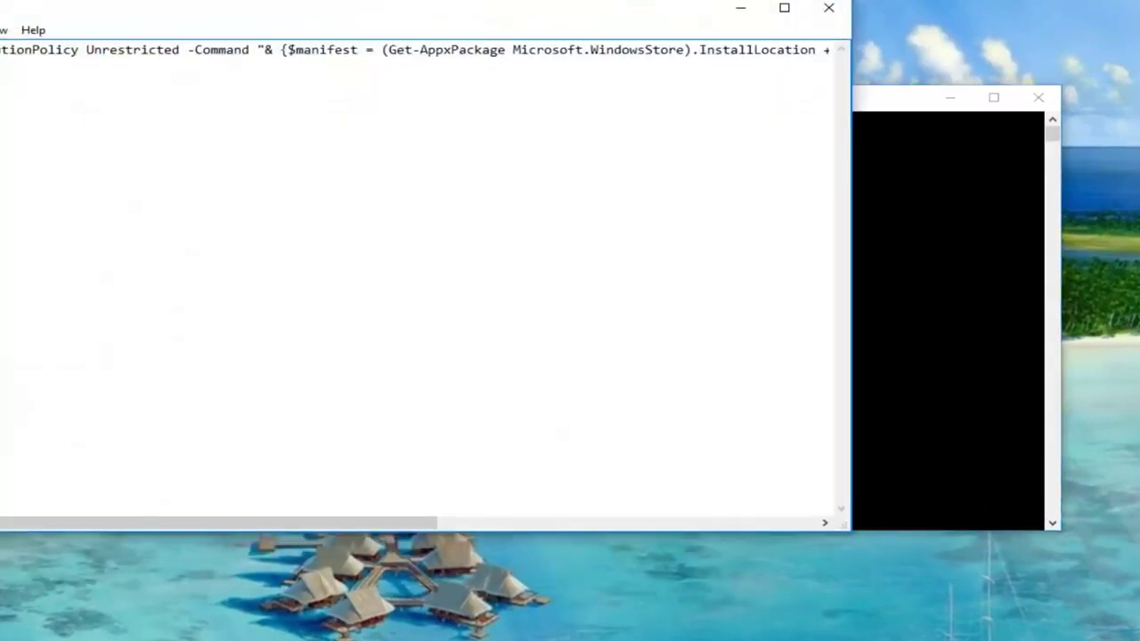
# Select the whole Get-AppxPackage Microsoft.WindowsStore command in Notepad and close Notepad without saving.
pyautogui.hotkey('ctrl', 'a')
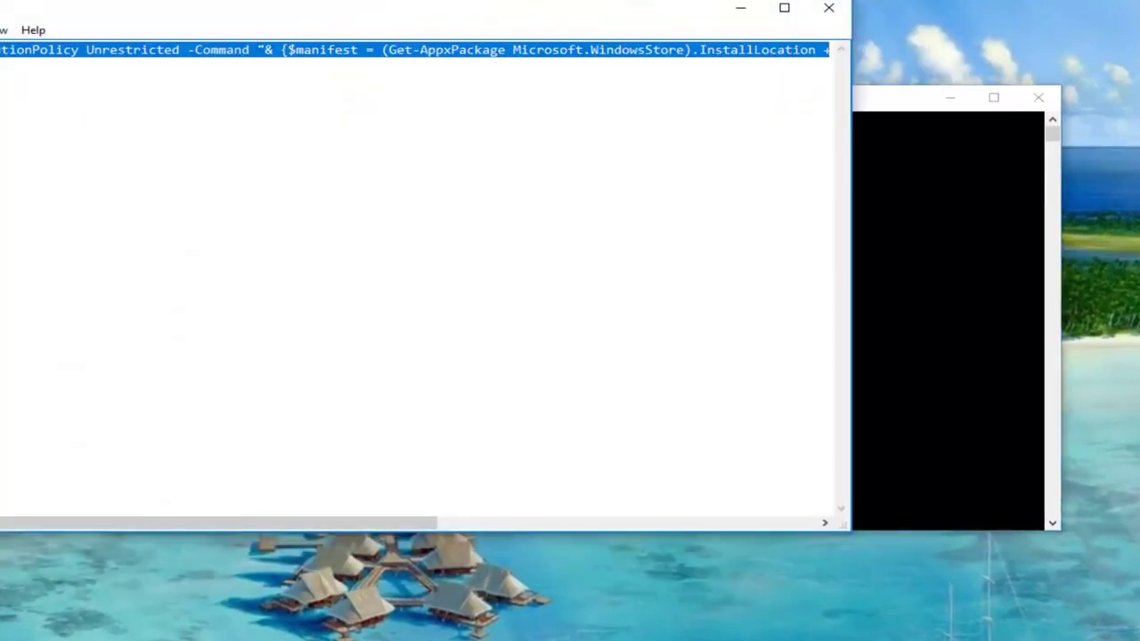
pyautogui.click(829, 8)
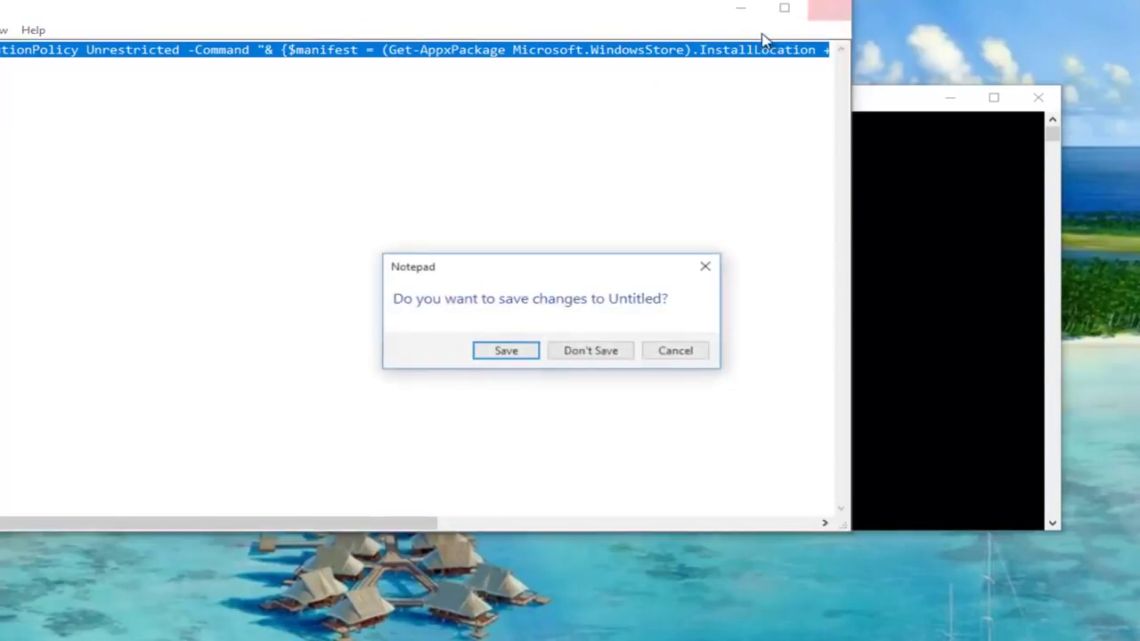
pyautogui.click(573, 354)
# Bring up the Command Prompt title-bar menu to reach its Edit commands.
pyautogui.rightClick(283, 105)
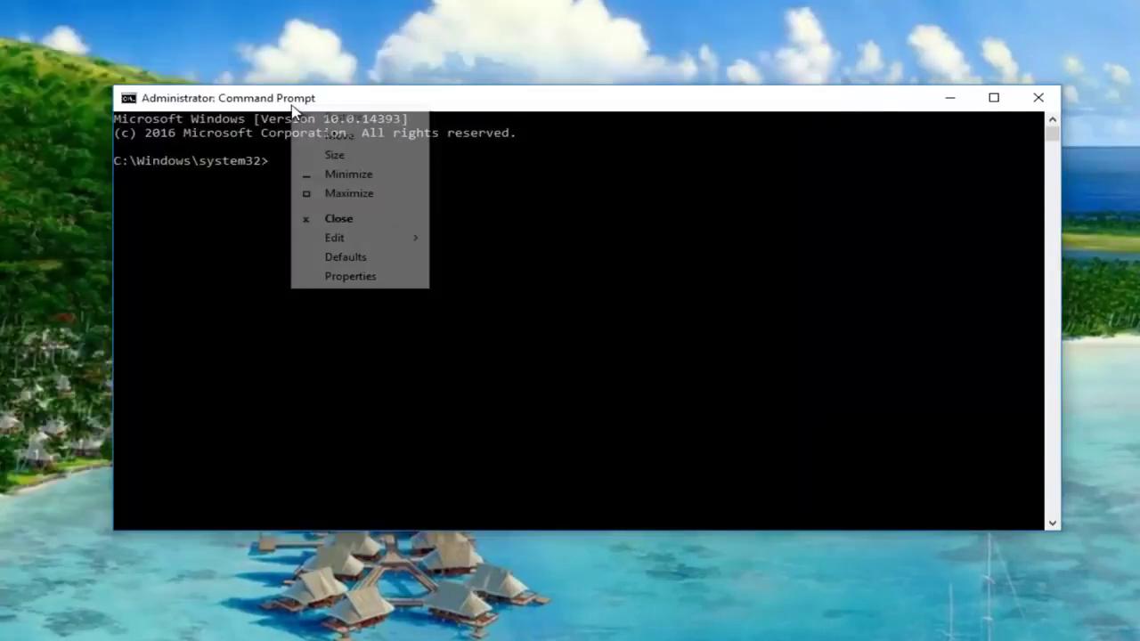
pyautogui.click(265, 102)
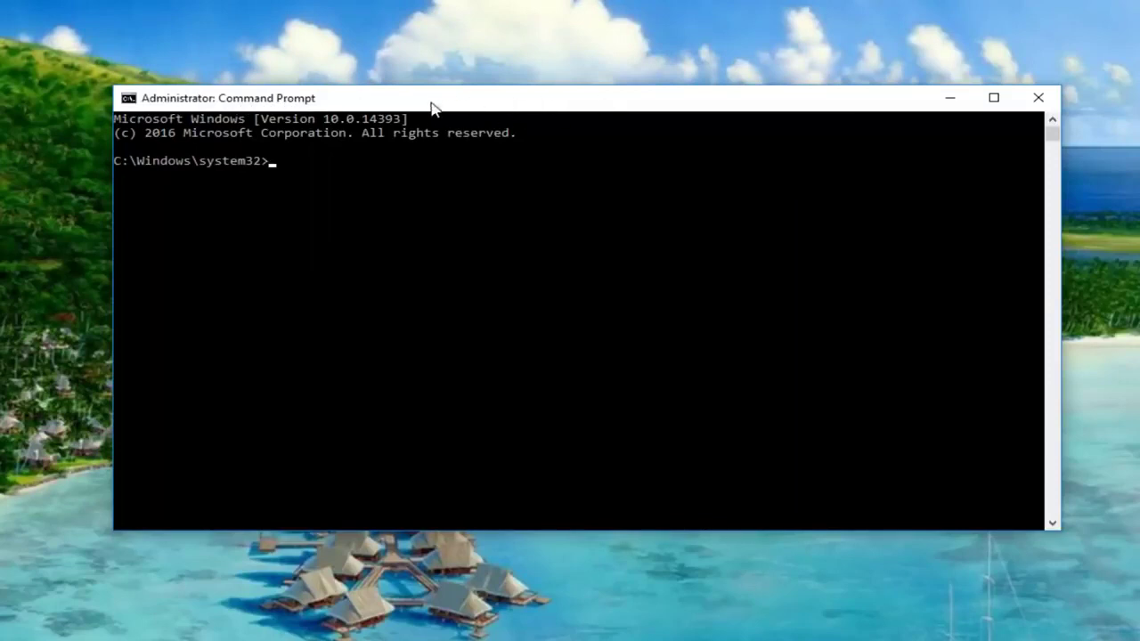
pyautogui.rightClick(378, 100)
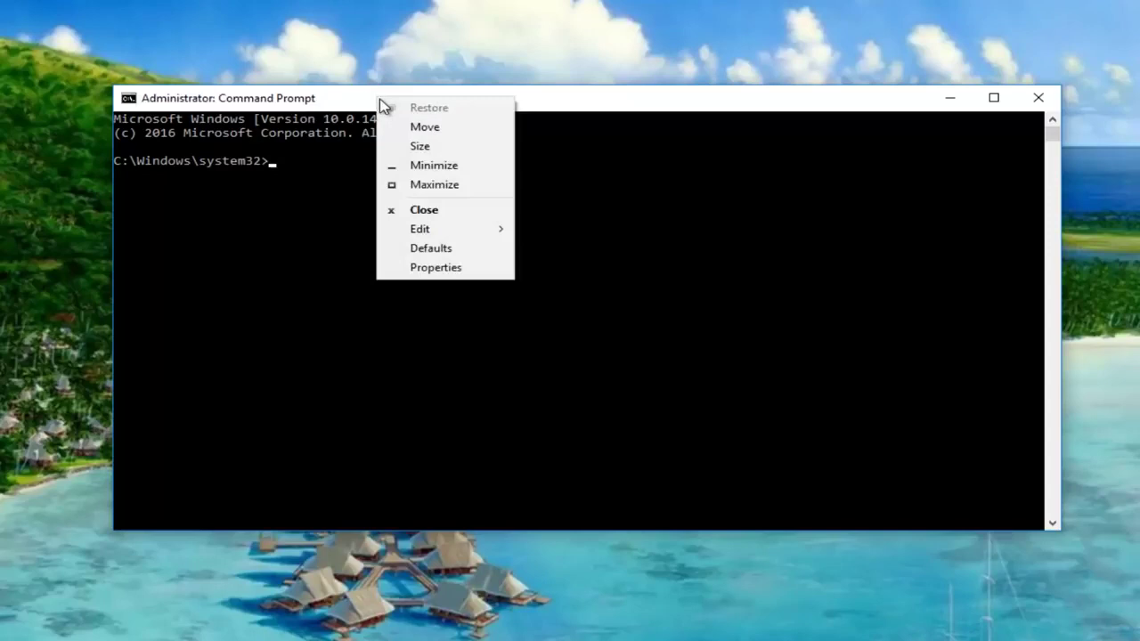
# Paste and run the Windows Store re-register PowerShell command at the admin prompt, then close Command Prompt.
pyautogui.moveTo(438, 231)
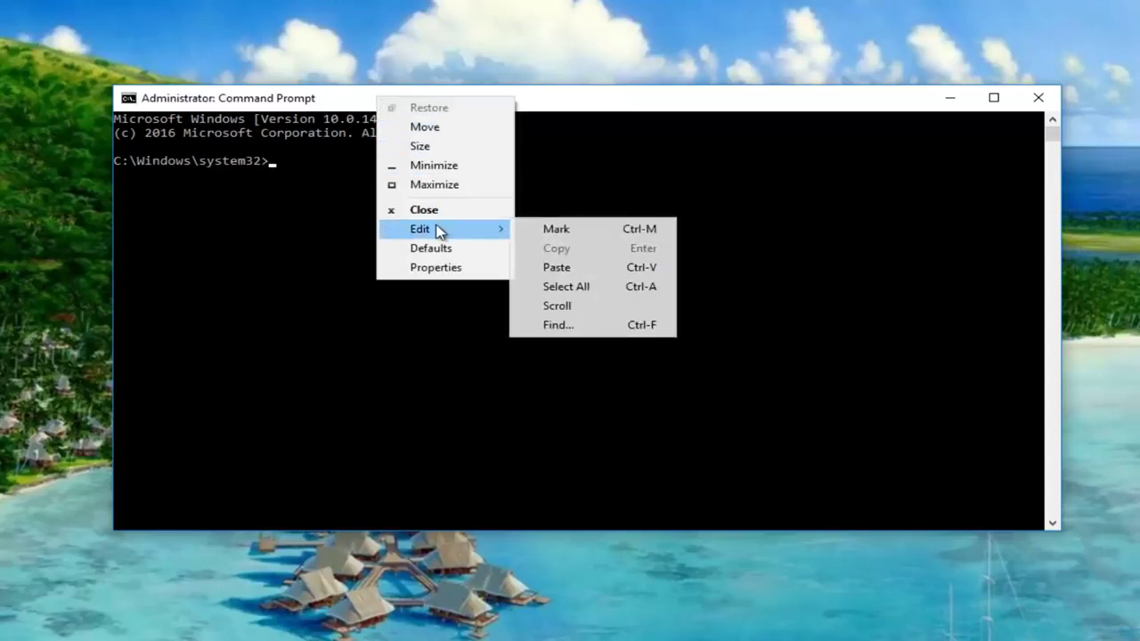
pyautogui.click(554, 267)
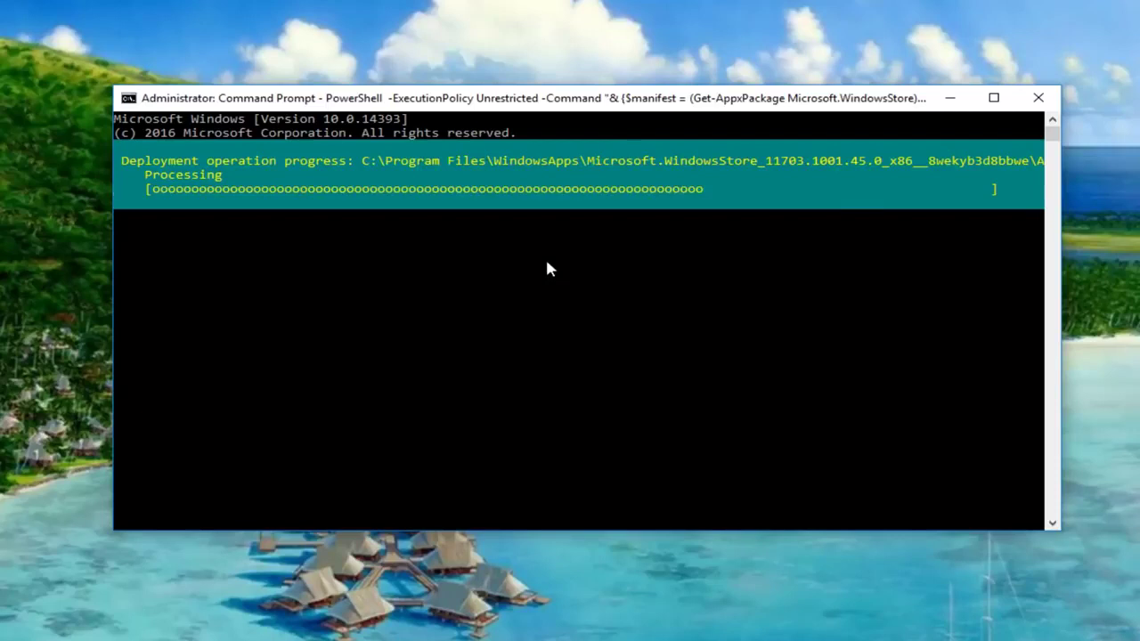
pyautogui.press('Return')
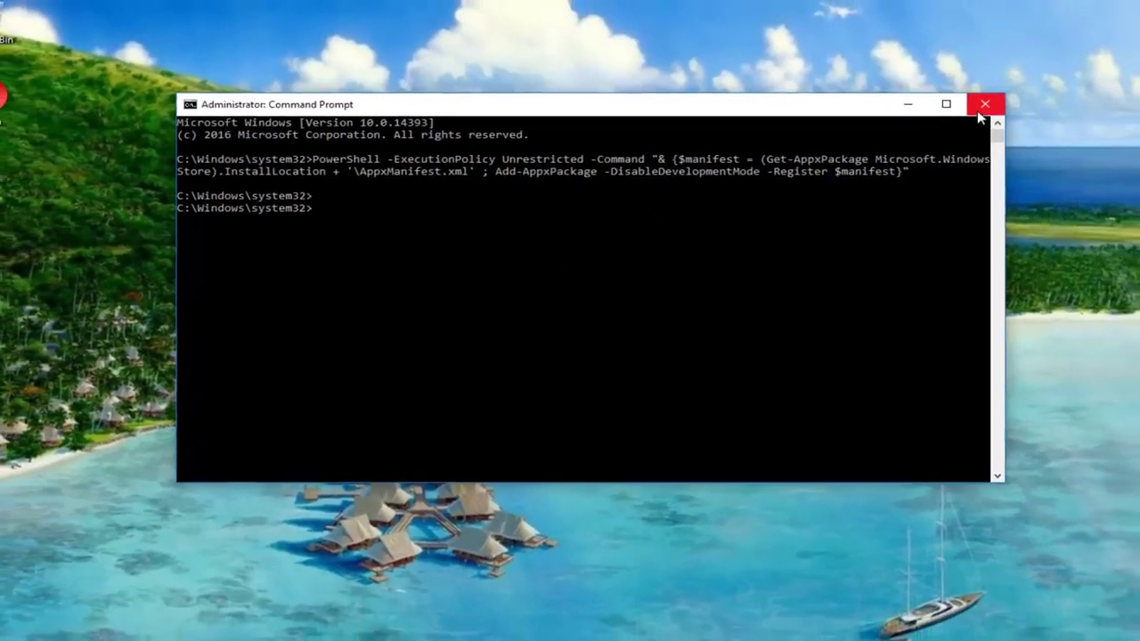
pyautogui.click(979, 114)
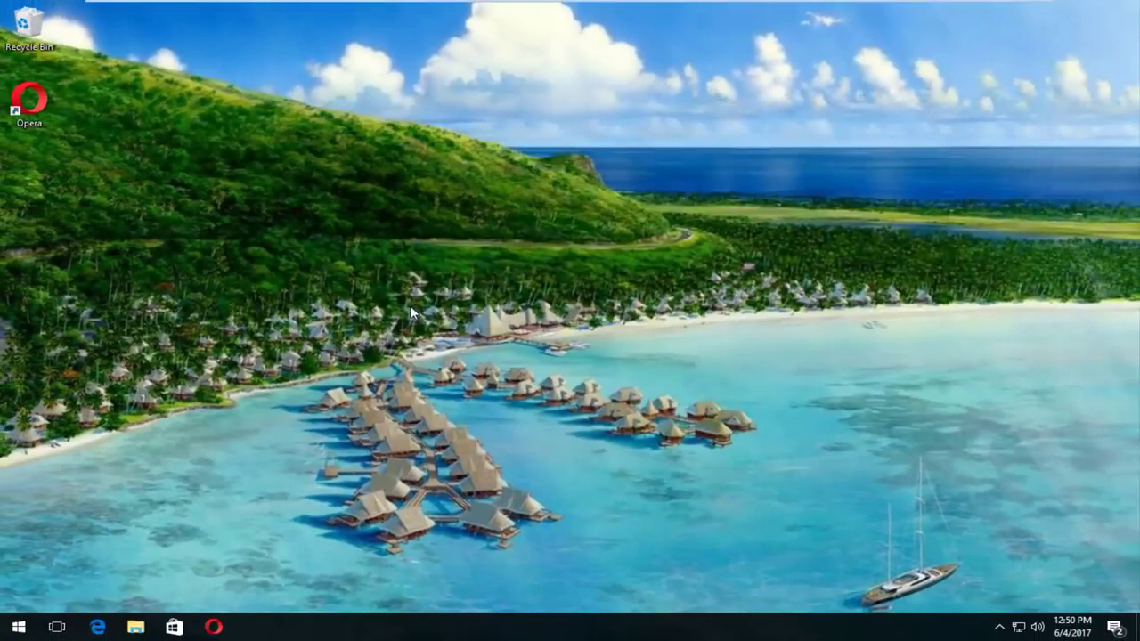